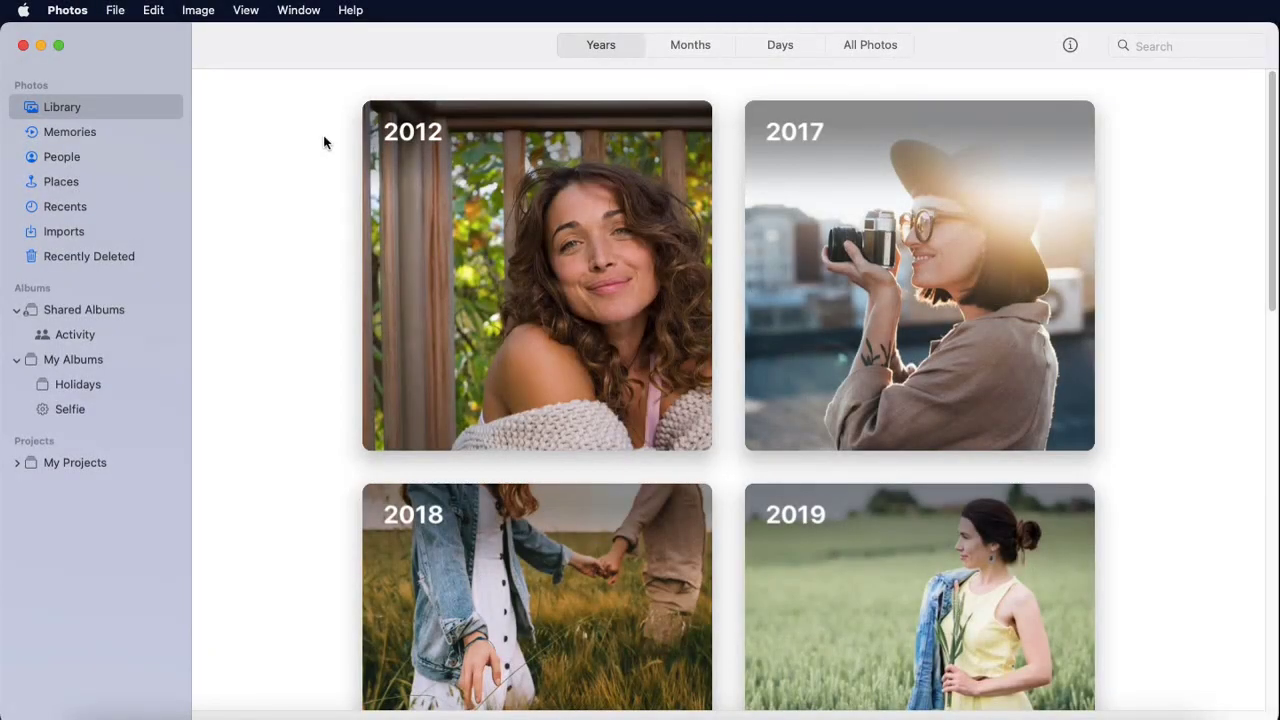
Step: Switch the library view from Months and Days to All Photos
{"action": "left_click", "coordinate": [666, 45]}
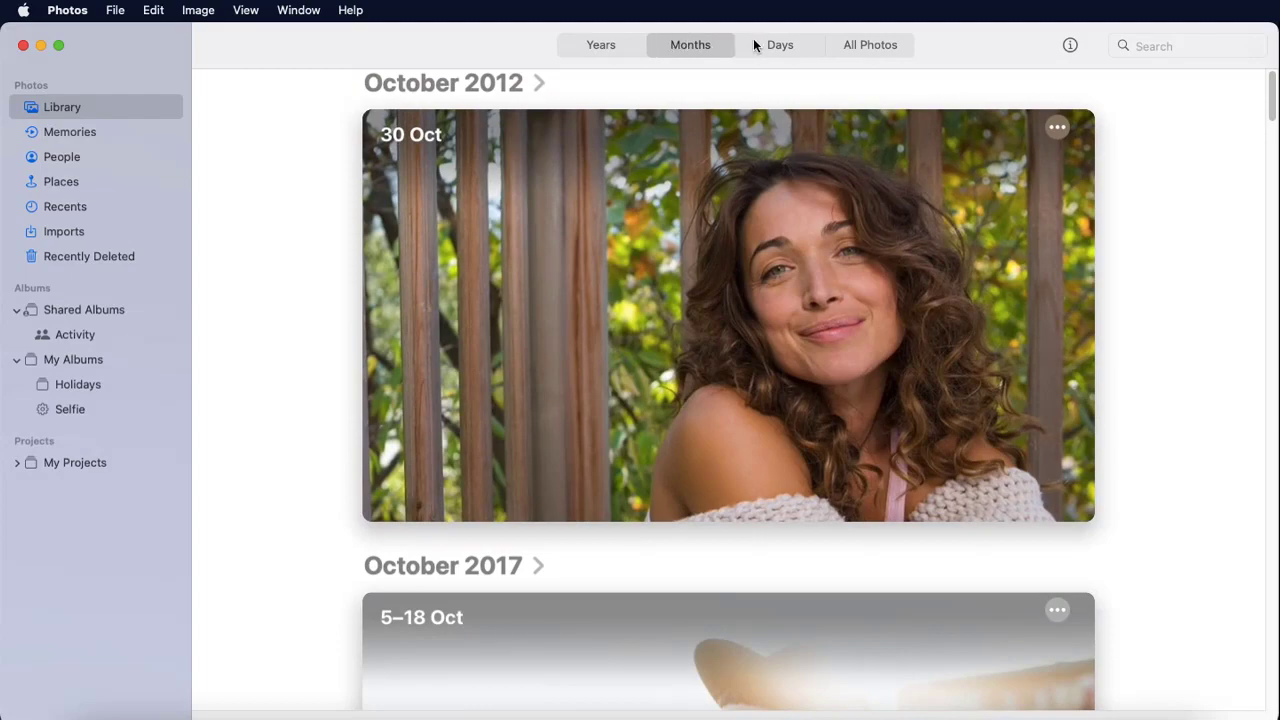
{"action": "left_click", "coordinate": [756, 40]}
{"action": "left_click", "coordinate": [835, 42]}
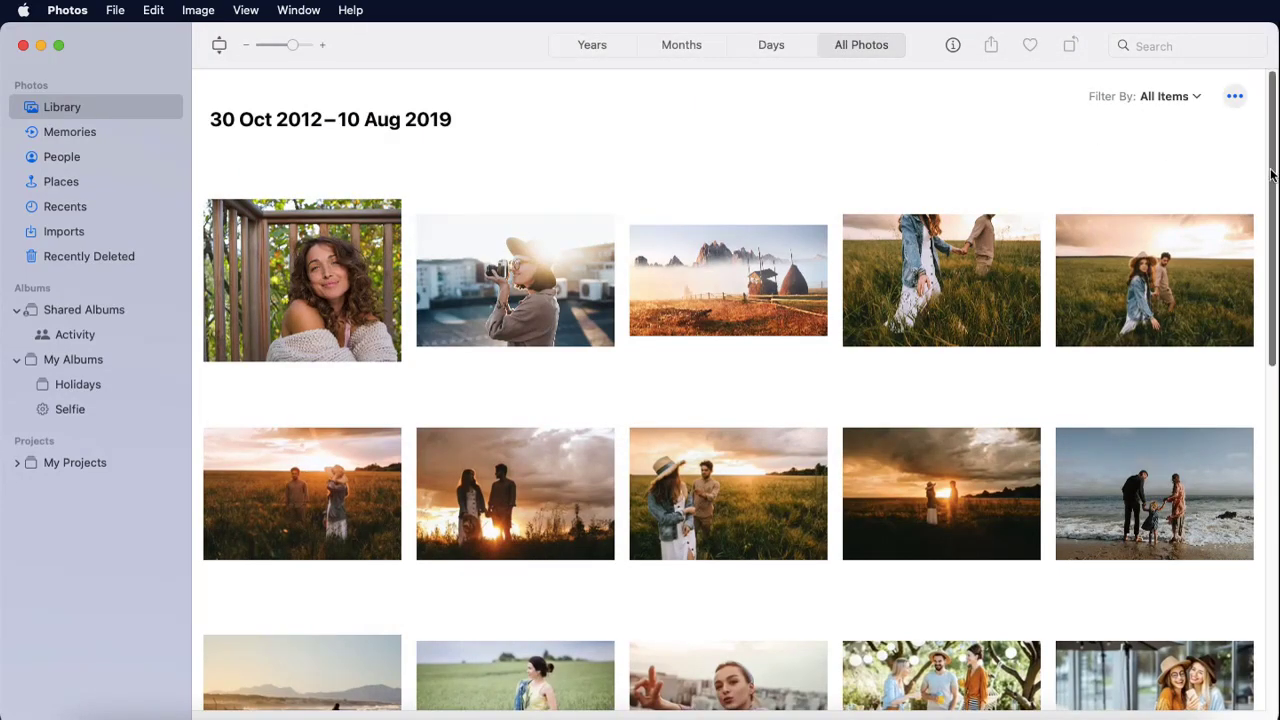
{"action": "mouse_move", "coordinate": [1268, 175]}
{"action": "left_mouse_down"}
{"action": "mouse_move", "coordinate": [1268, 480]}
{"action": "mouse_move", "coordinate": [1268, 194]}
{"action": "left_mouse_up"}
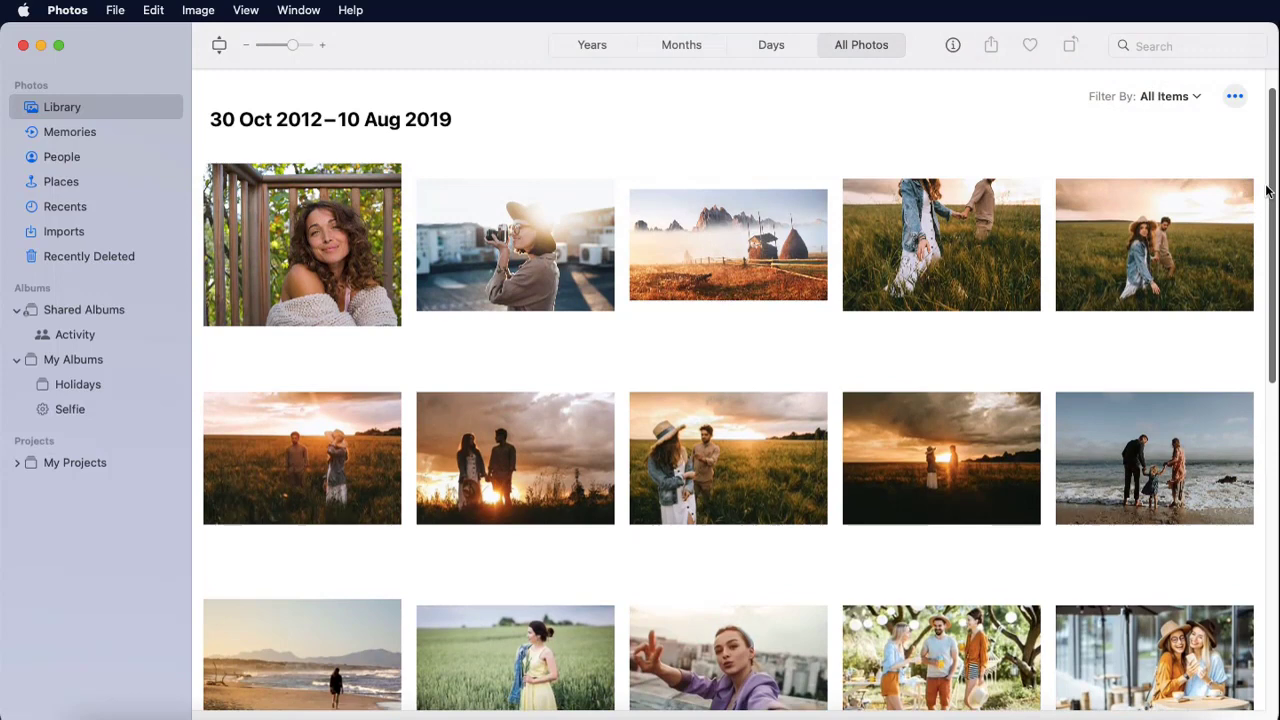
Step: Select the three field and three sunset couple photos and add them to Holidays
{"action": "left_click", "coordinate": [927, 248]}
{"action": "left_click", "coordinate": [1108, 250], "text": "super"}
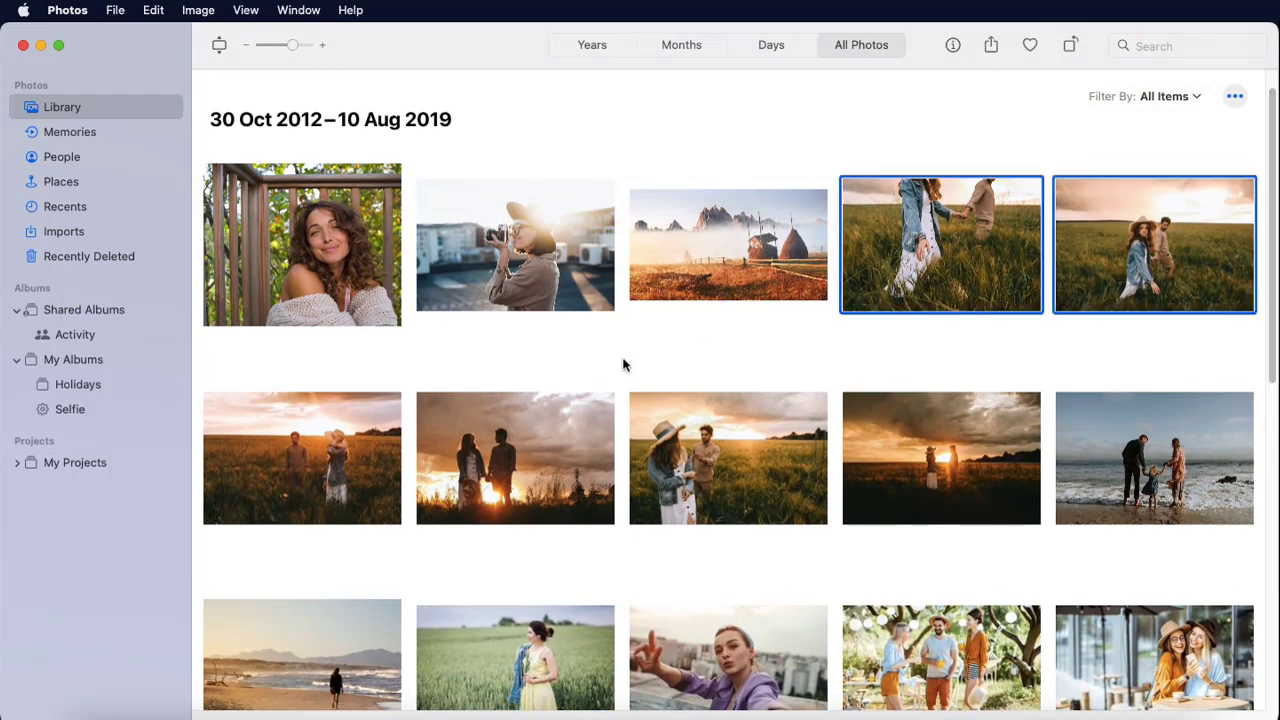
{"action": "left_click", "coordinate": [311, 439], "text": "super"}
{"action": "left_click", "coordinate": [506, 440], "text": "super"}
{"action": "left_click", "coordinate": [705, 441], "text": "super"}
{"action": "left_click", "coordinate": [905, 429], "text": "super"}
{"action": "right_click", "coordinate": [926, 429]}
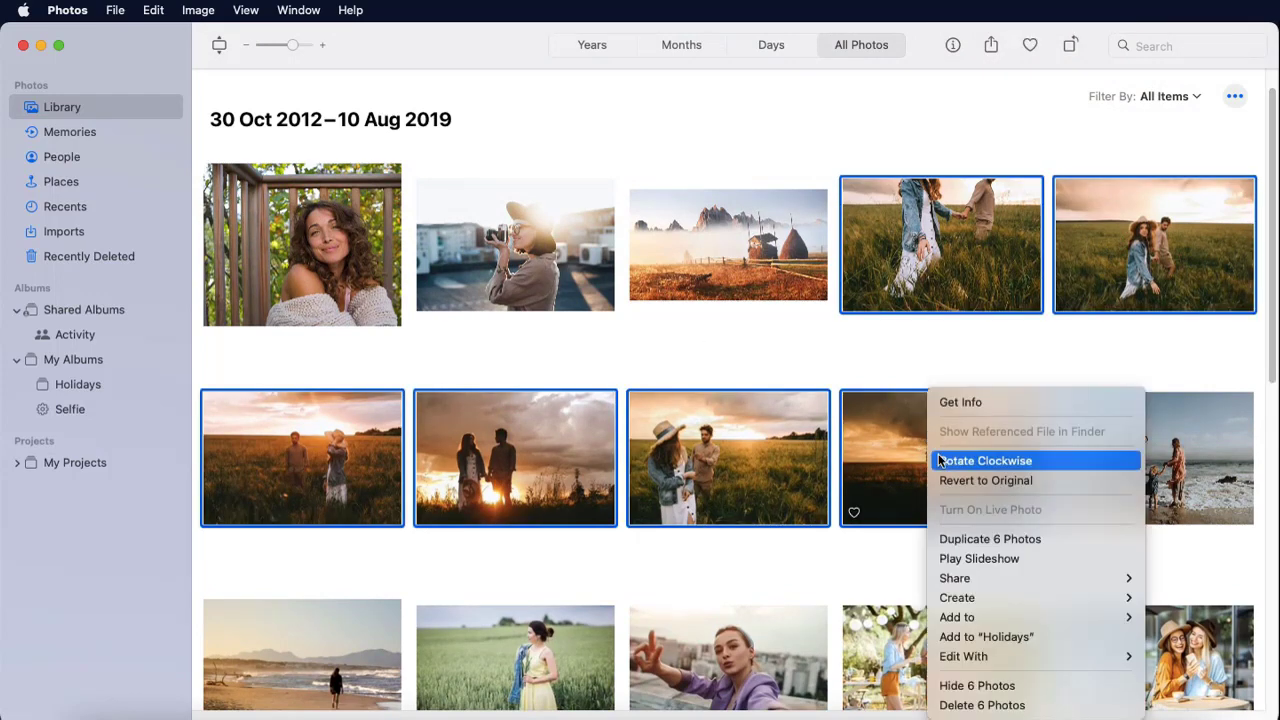
{"action": "left_click", "coordinate": [962, 637]}
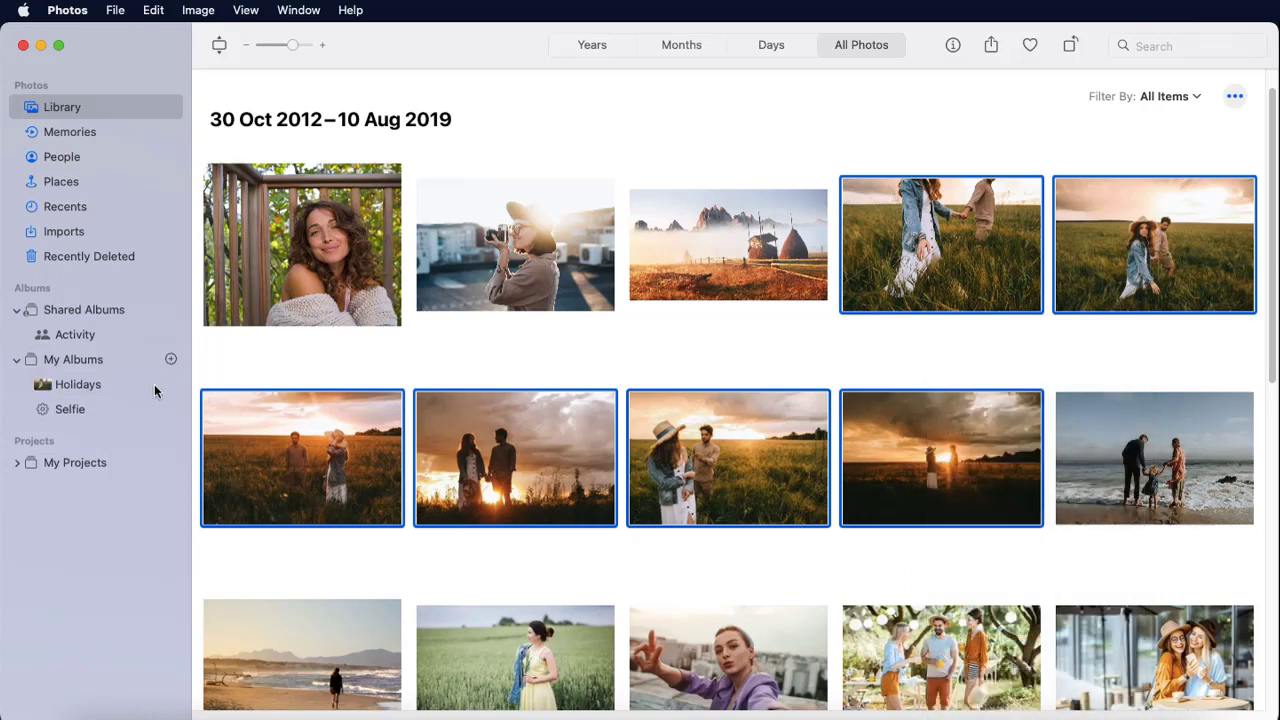
Step: Check the Holidays and Selfie albums, then go back to the full library
{"action": "left_click", "coordinate": [120, 388]}
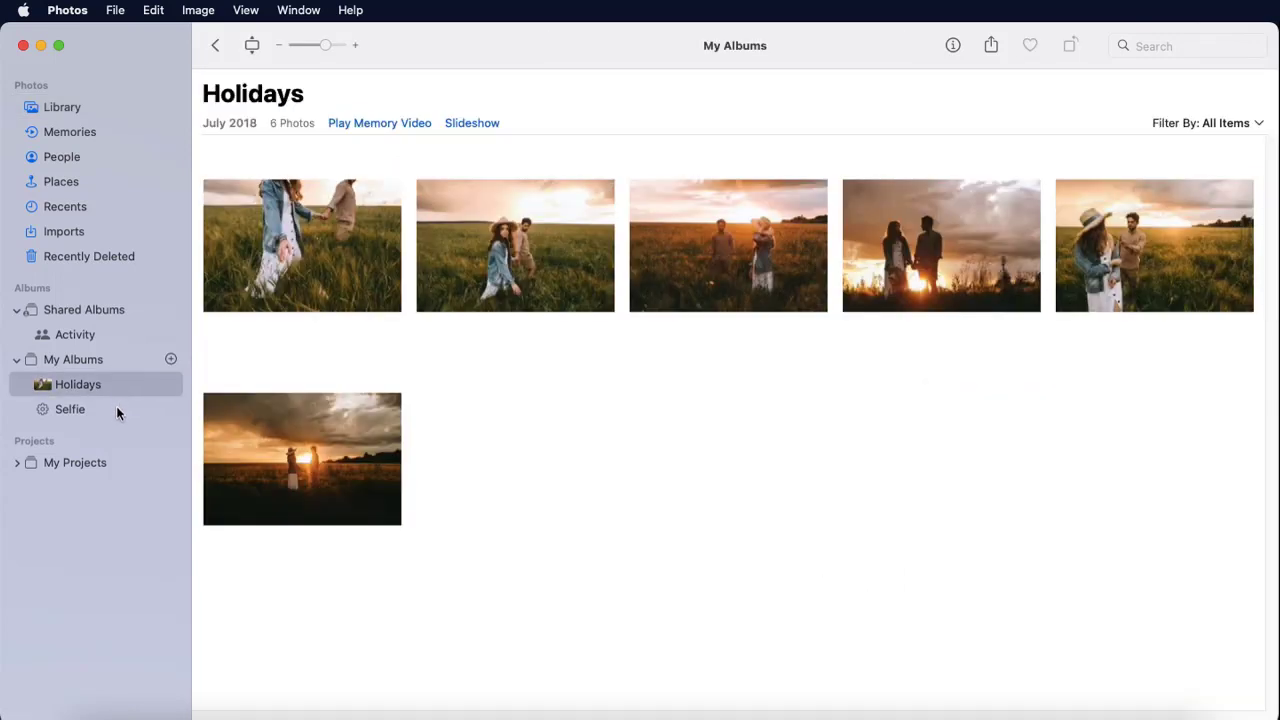
{"action": "left_click", "coordinate": [116, 412]}
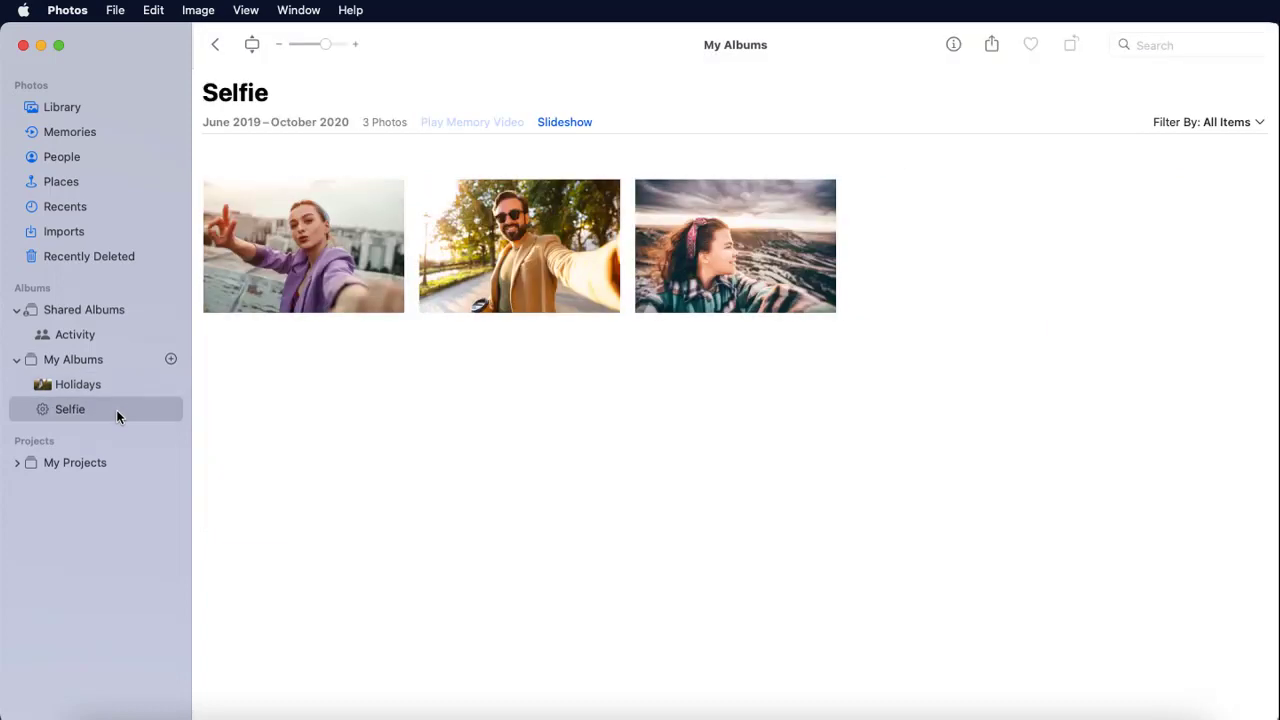
{"action": "left_click", "coordinate": [111, 107]}
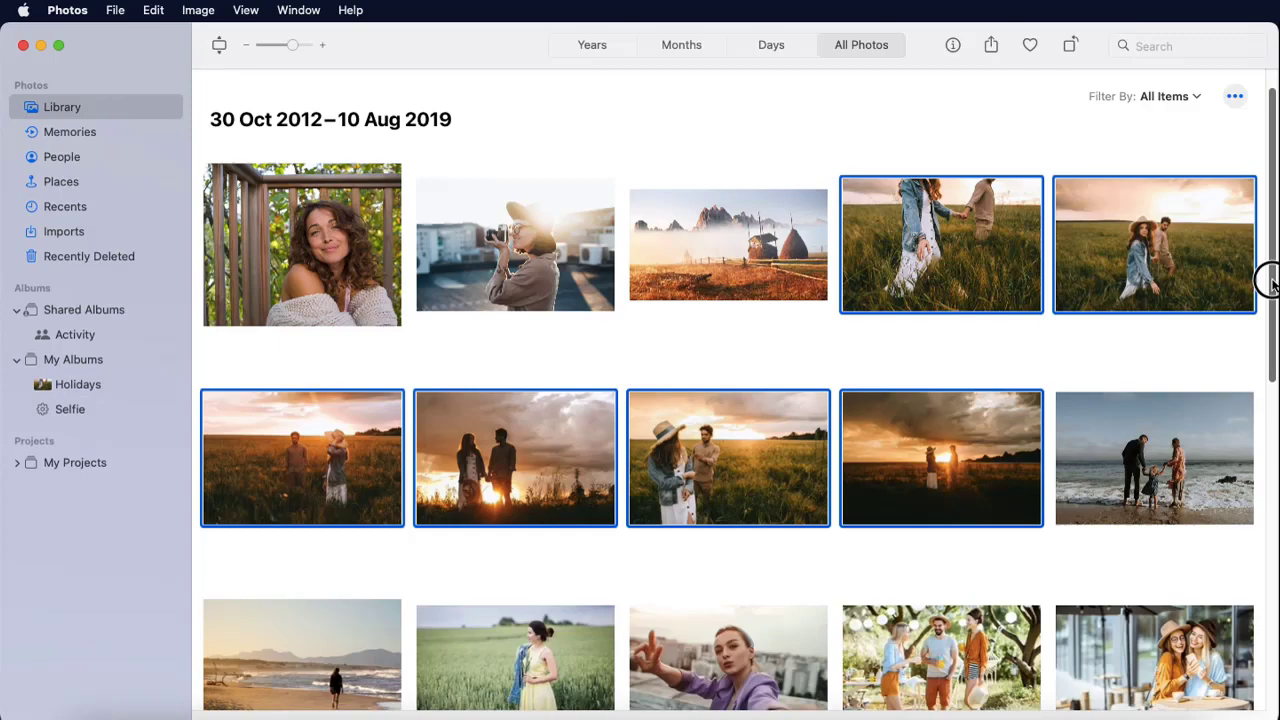
{"action": "left_click_drag", "start_coordinate": [1266, 277], "coordinate": [1266, 603]}
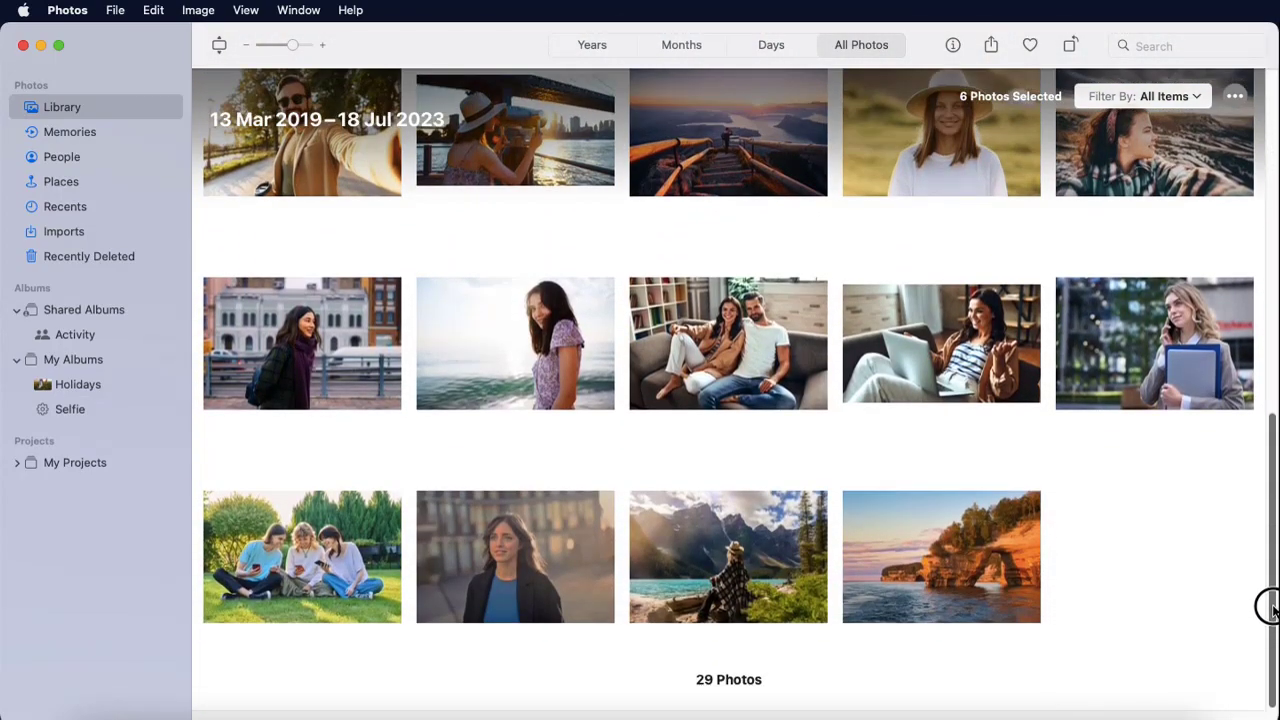
Step: Open the woman's portrait full size, auto-enhance it and start editing
{"action": "double_click", "coordinate": [564, 549]}
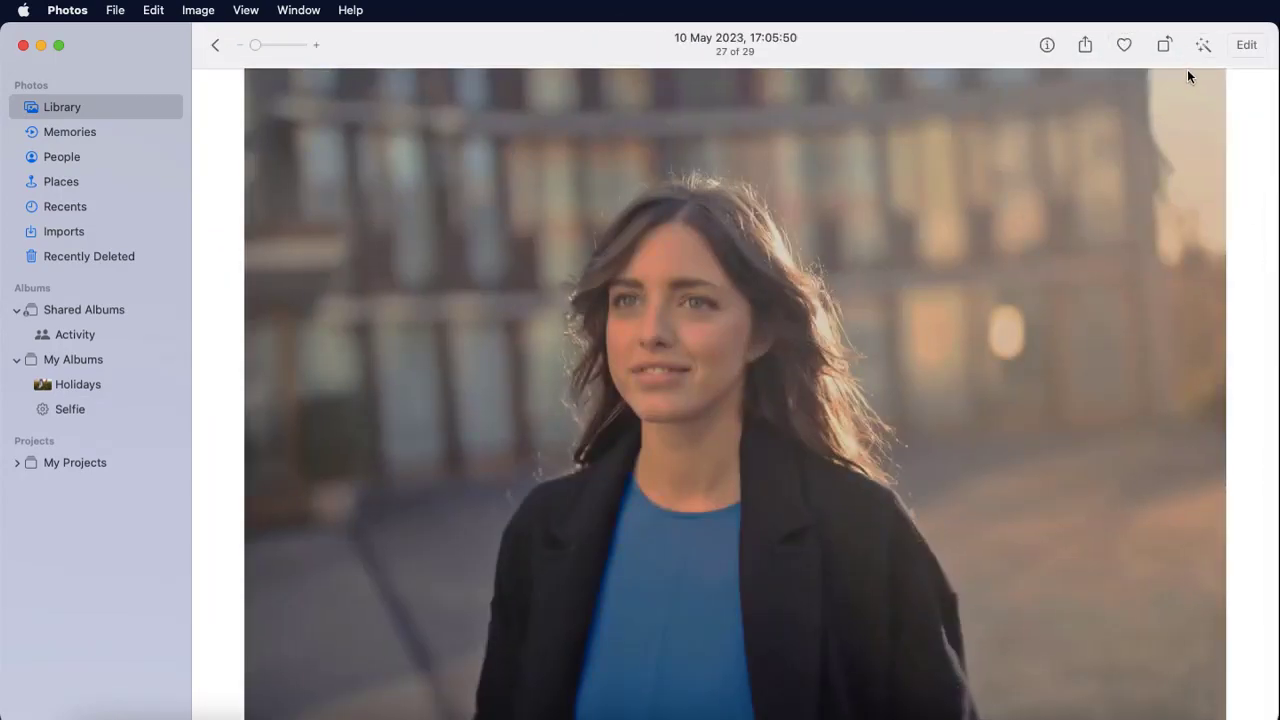
{"action": "left_click", "coordinate": [1202, 45]}
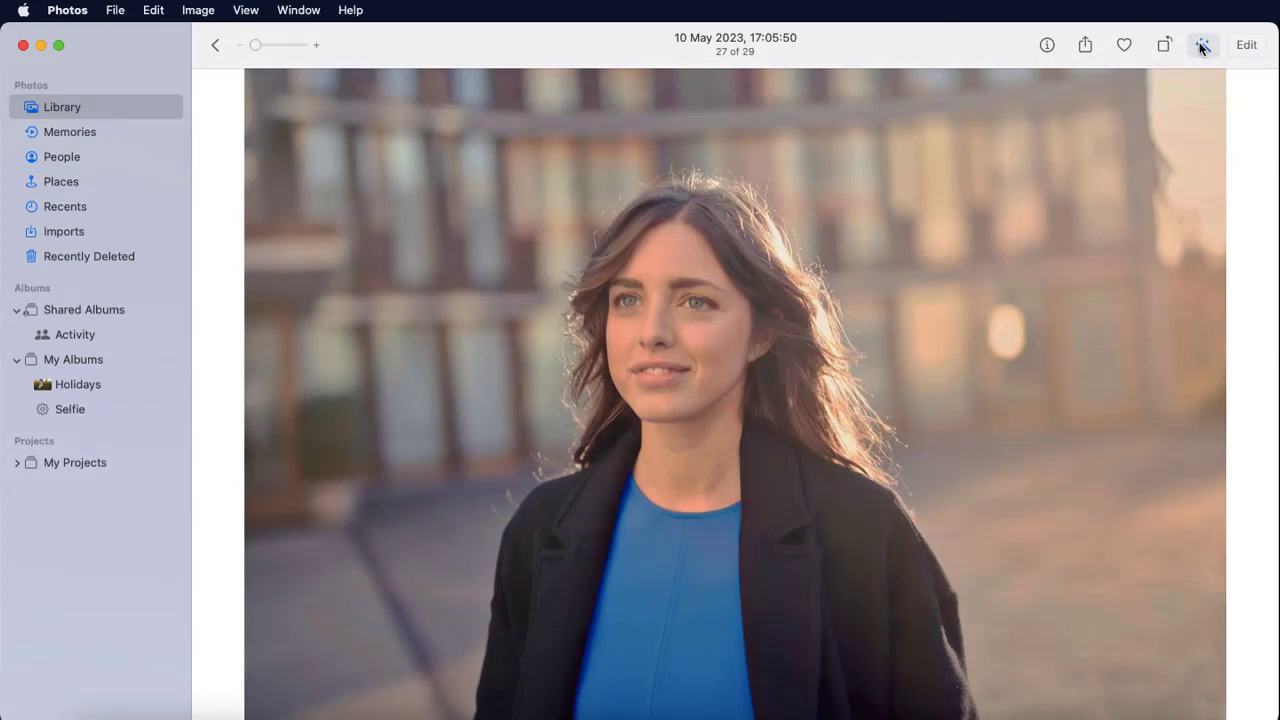
{"action": "left_click", "coordinate": [1246, 45]}
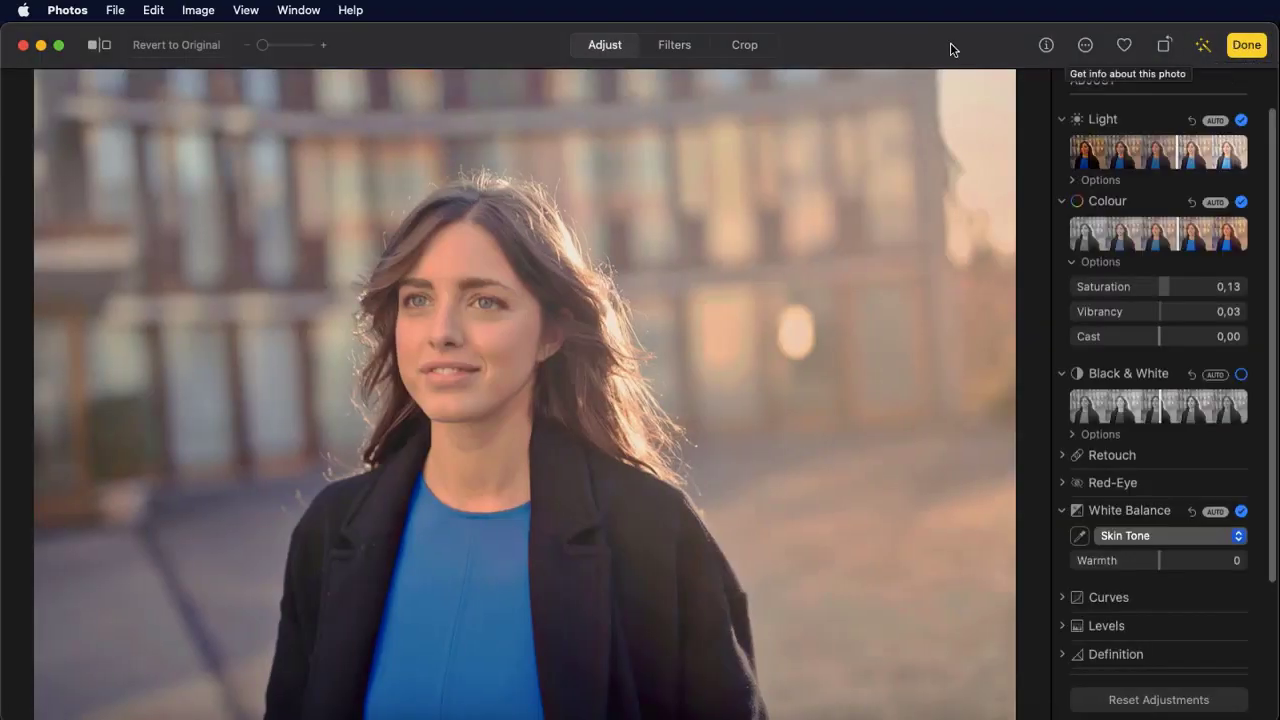
Step: Preview the Vivid, Vivid Warm, Vivid Cool and Dramatic filters, then revert to Original
{"action": "left_click", "coordinate": [675, 45]}
{"action": "left_click", "coordinate": [1108, 158]}
{"action": "left_click", "coordinate": [1108, 197]}
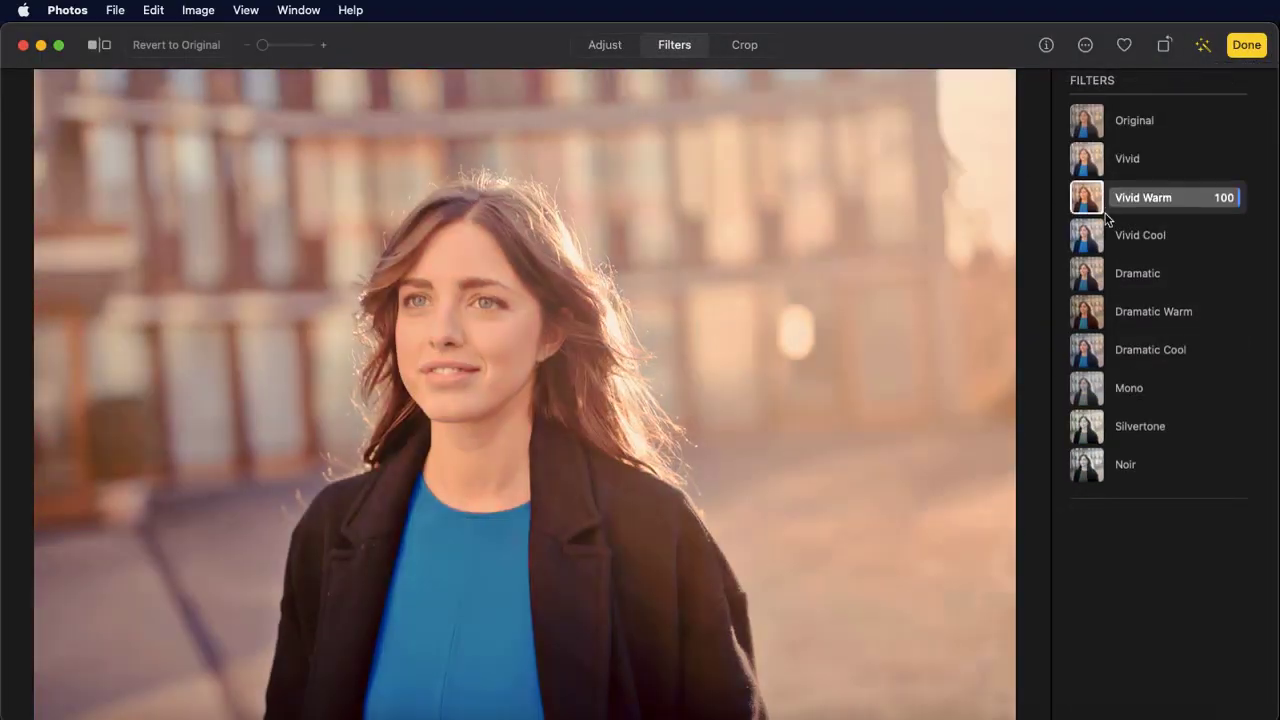
{"action": "left_click", "coordinate": [1108, 235]}
{"action": "left_click", "coordinate": [1108, 272]}
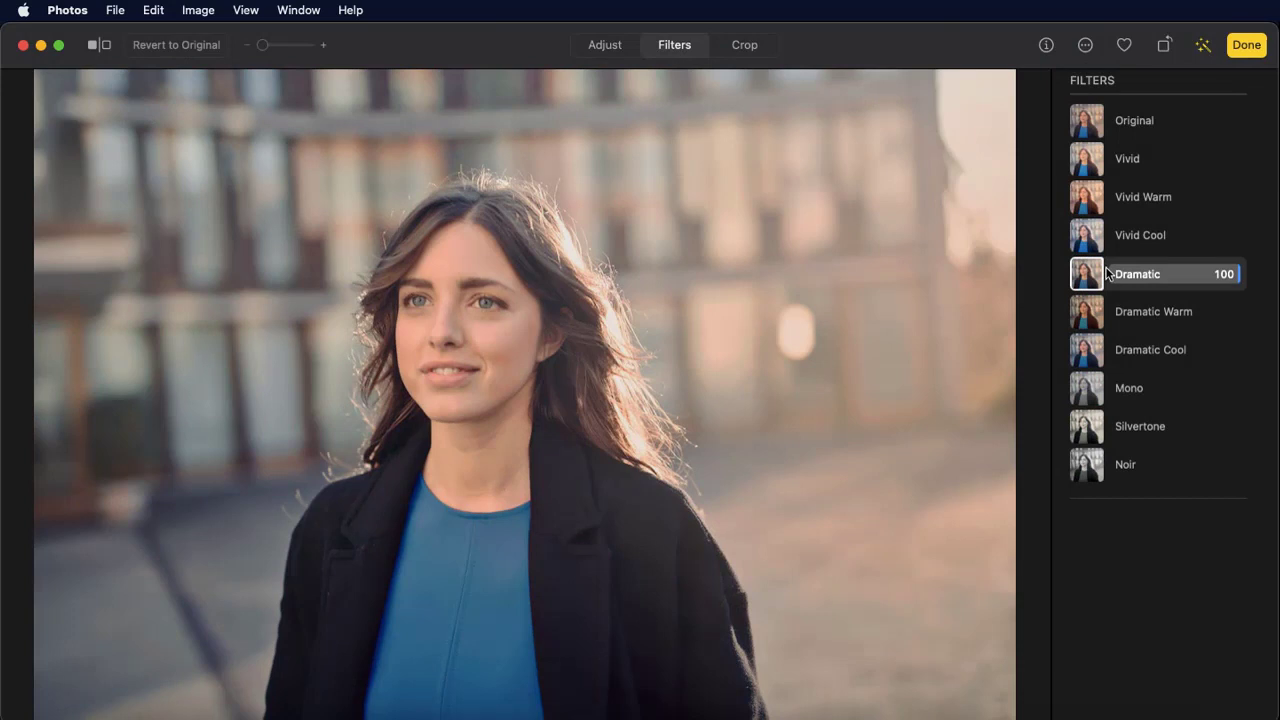
{"action": "left_click", "coordinate": [1110, 121]}
Step: Set saturation to 0,12, raise vibrancy and set warmth to 24
{"action": "left_click", "coordinate": [627, 47]}
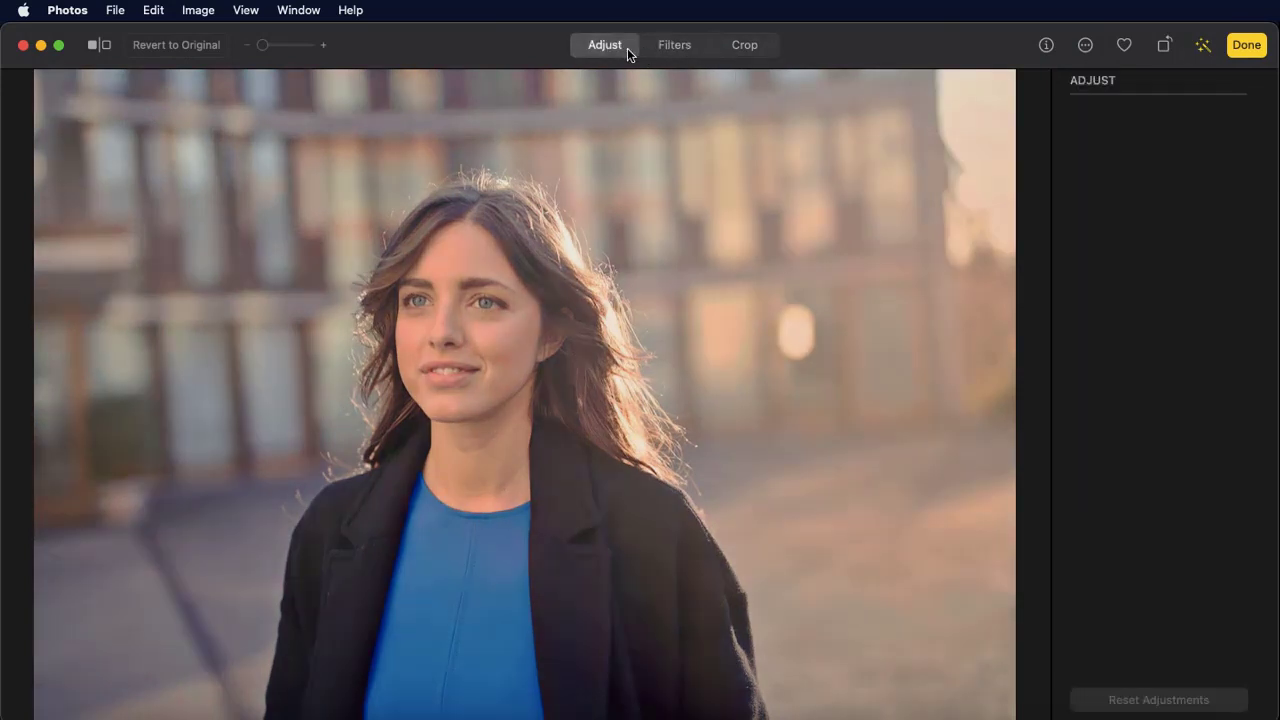
{"action": "left_click", "coordinate": [1160, 288]}
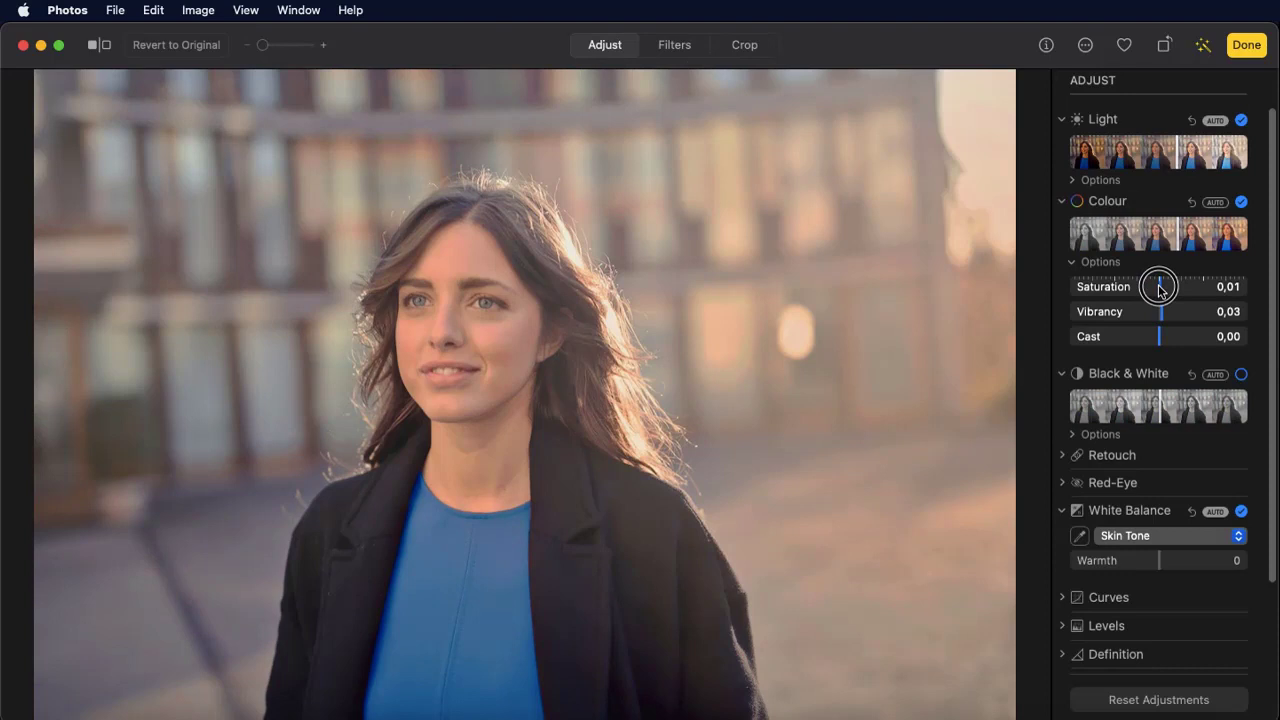
{"action": "left_click_drag", "start_coordinate": [1160, 288], "coordinate": [1130, 341]}
{"action": "mouse_move", "coordinate": [1160, 560]}
{"action": "left_mouse_down"}
{"action": "mouse_move", "coordinate": [1183, 560]}
{"action": "mouse_move", "coordinate": [1150, 565]}
{"action": "left_mouse_up"}
Step: Switch white balance from Neutral Grey to Temperature/Tint and cool it to 4 472K
{"action": "left_click", "coordinate": [1186, 535]}
{"action": "left_click", "coordinate": [1186, 519]}
{"action": "left_click", "coordinate": [1151, 536]}
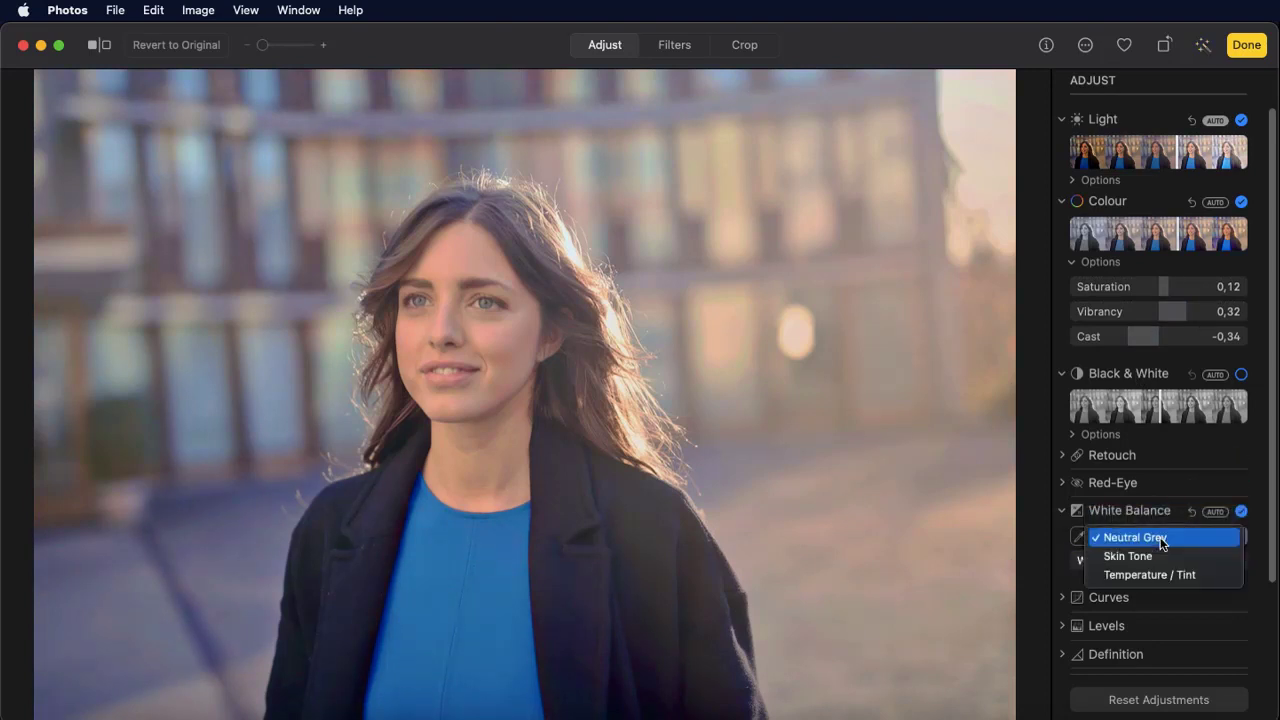
{"action": "left_click", "coordinate": [1157, 574]}
{"action": "left_click_drag", "start_coordinate": [1161, 570], "coordinate": [1117, 566]}
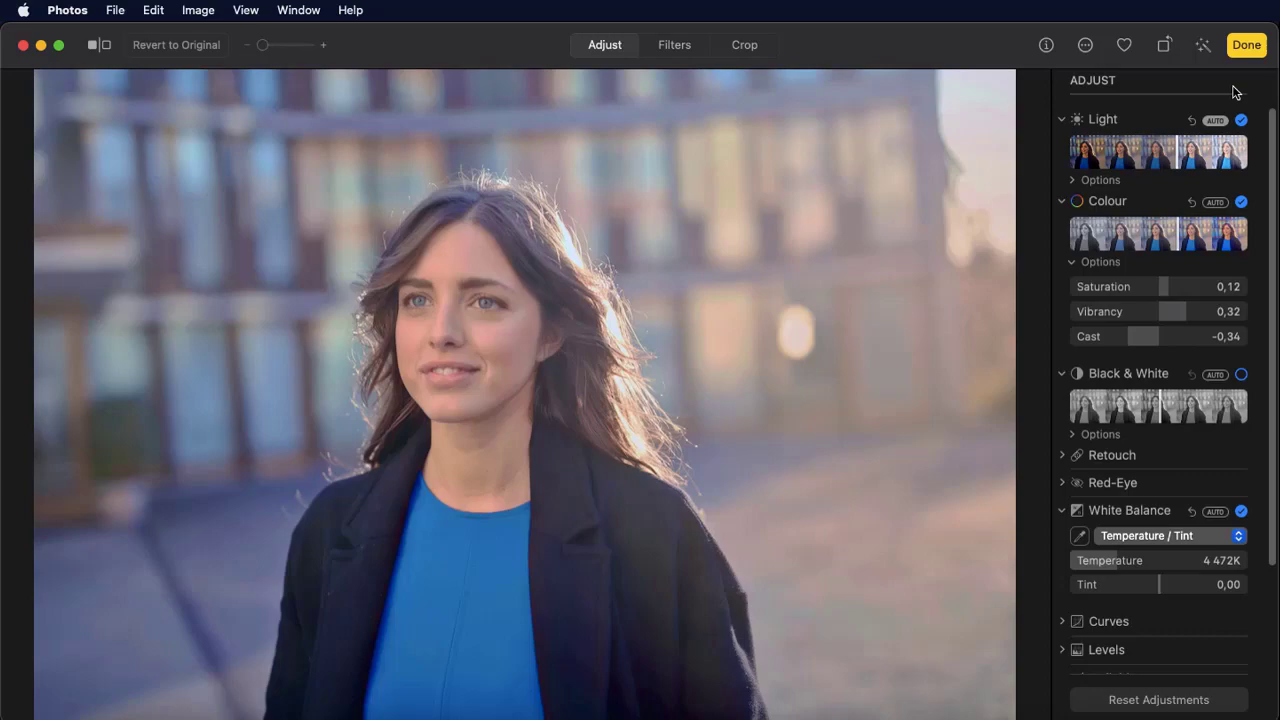
Step: Finish the portrait edits in Photos, keeping the changes
{"action": "left_click", "coordinate": [1245, 45]}
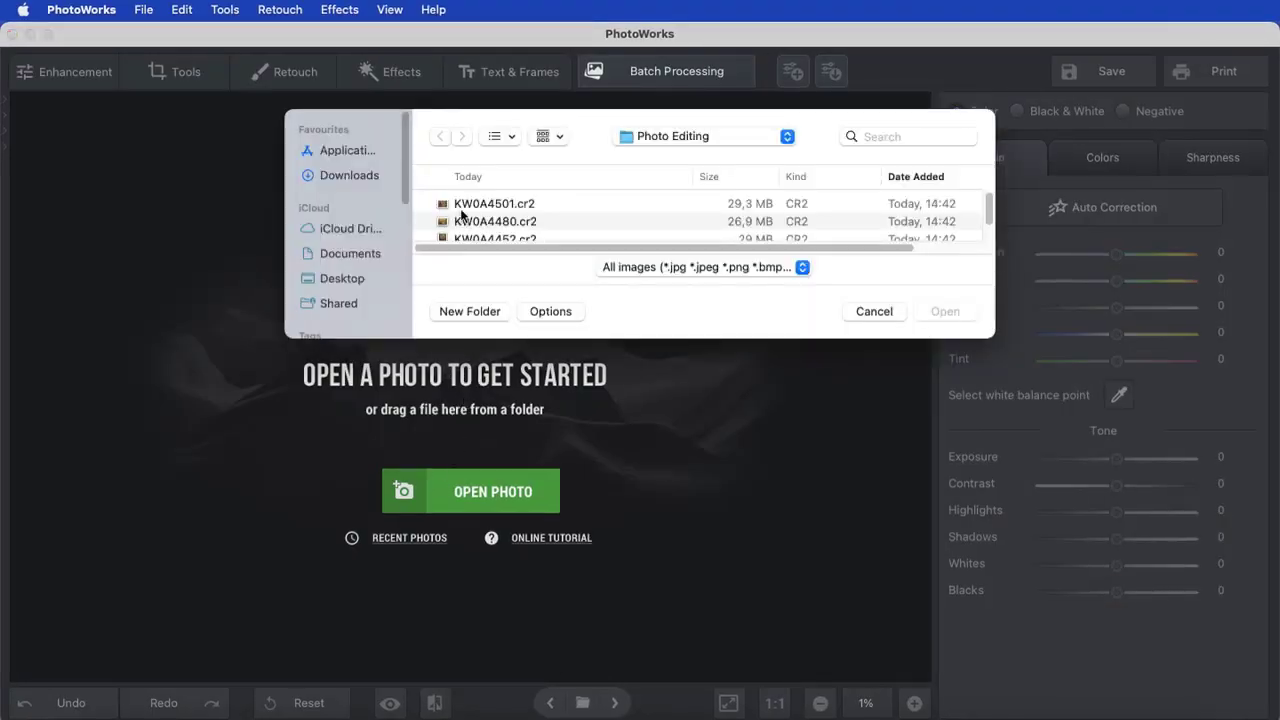
Step: Open KW0A4501.cr2 with the Default RAW processing profile
{"action": "left_click", "coordinate": [461, 206]}
{"action": "left_click", "coordinate": [944, 312]}
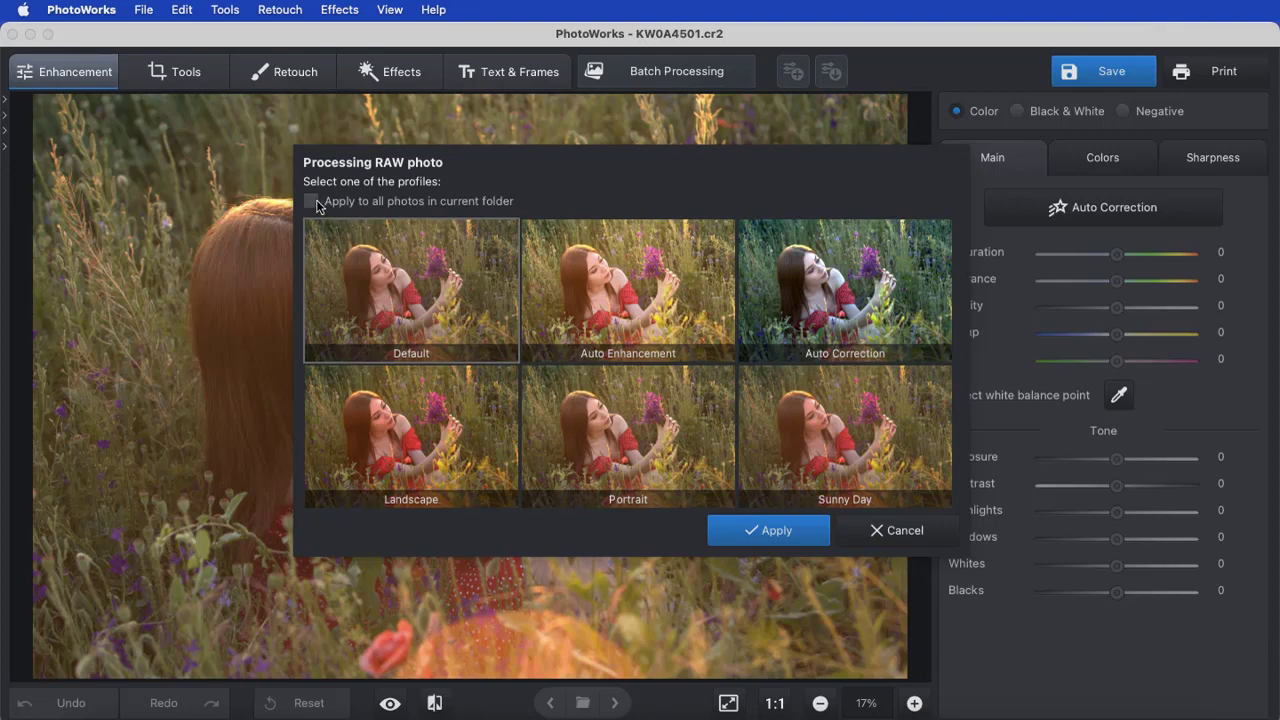
{"action": "left_click", "coordinate": [765, 531]}
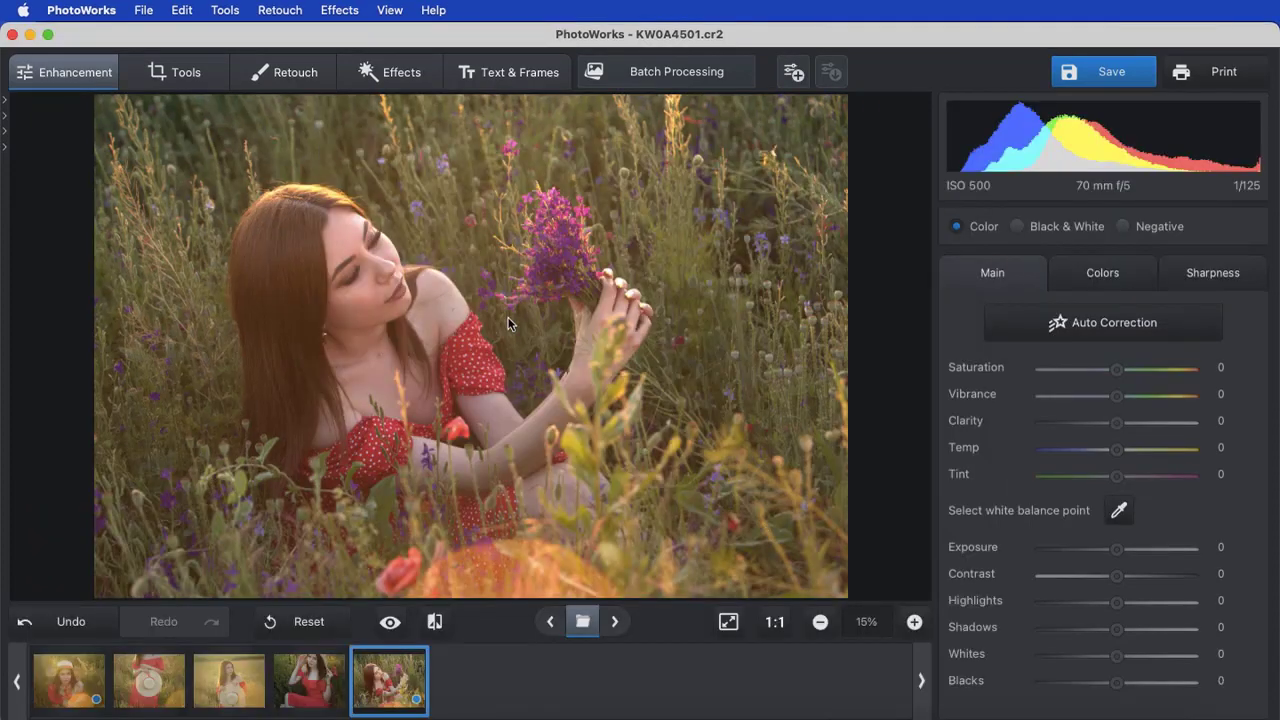
Step: Browse the Tools, Retouch, Effects and Text & Frames tabs, then return to Enhancement
{"action": "left_click", "coordinate": [218, 77]}
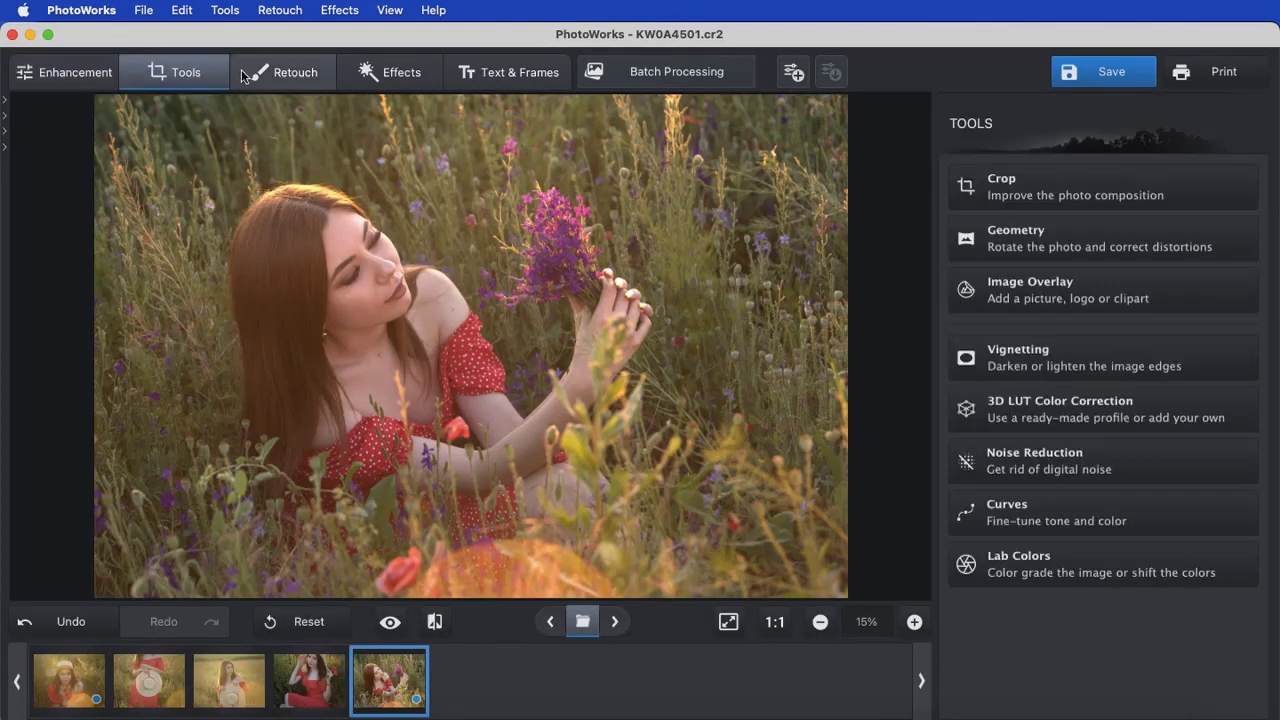
{"action": "left_click", "coordinate": [243, 77]}
{"action": "left_click", "coordinate": [350, 71]}
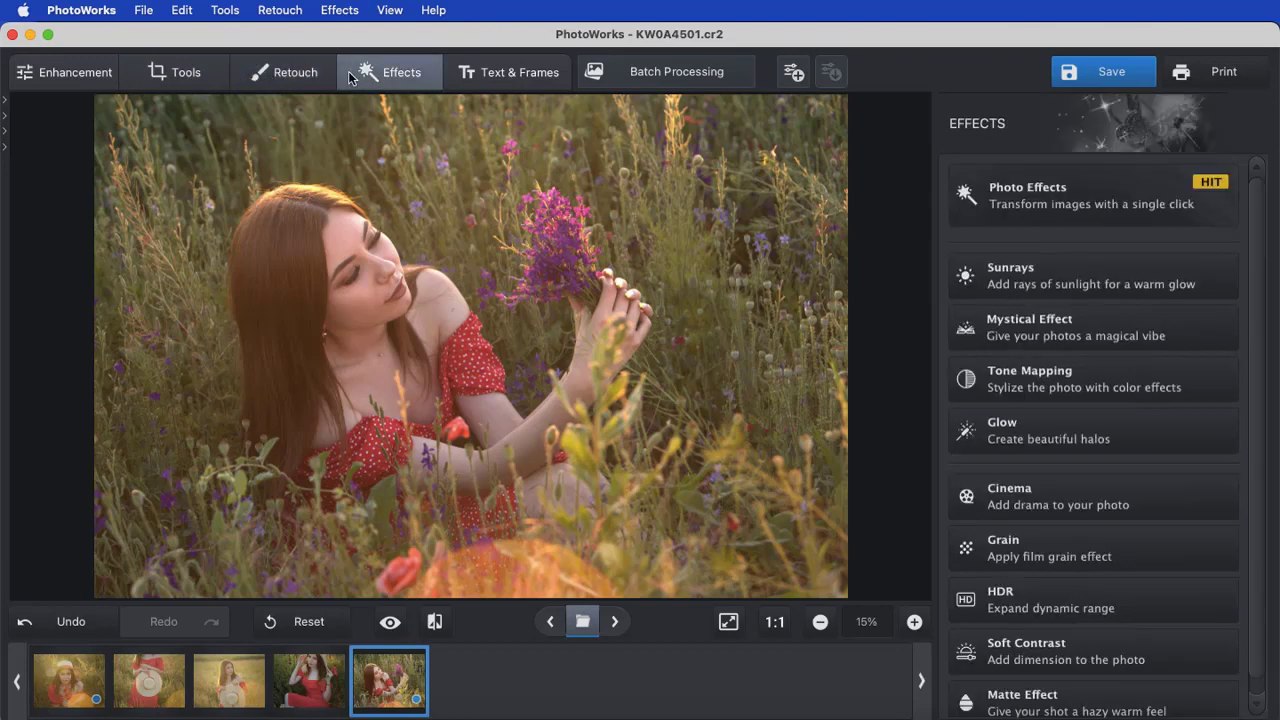
{"action": "left_click", "coordinate": [452, 77]}
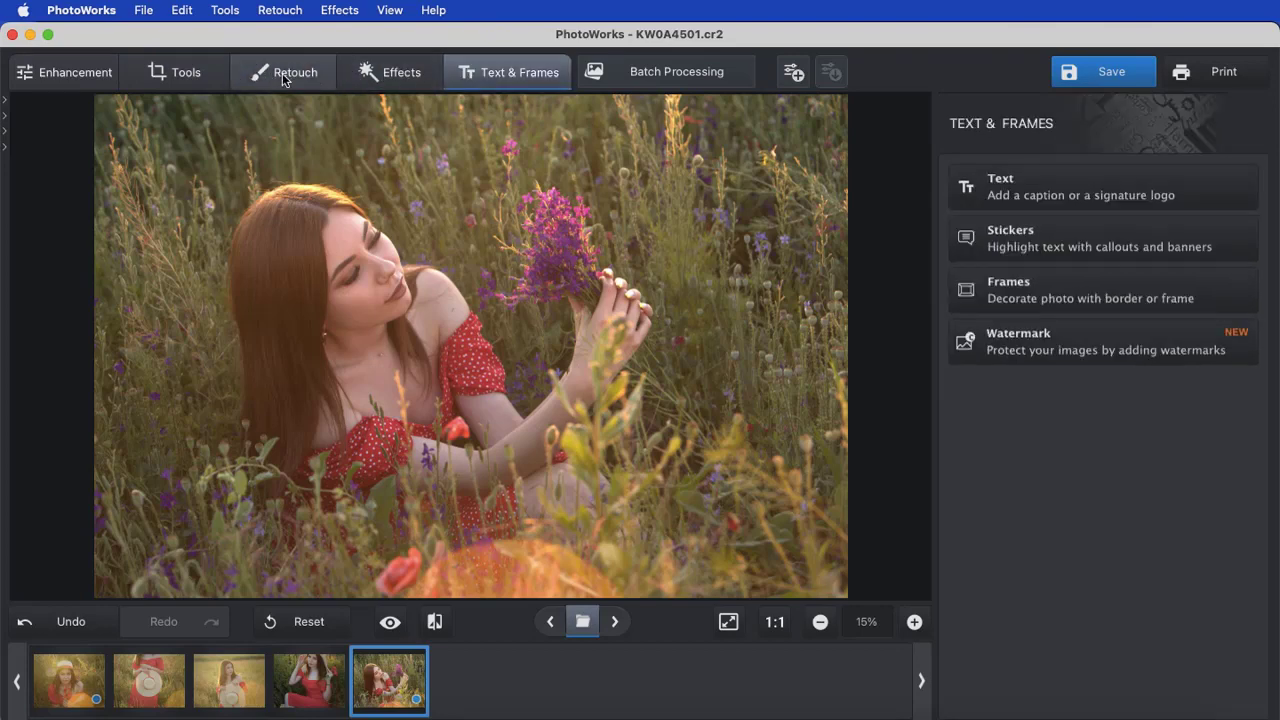
{"action": "left_click", "coordinate": [106, 77]}
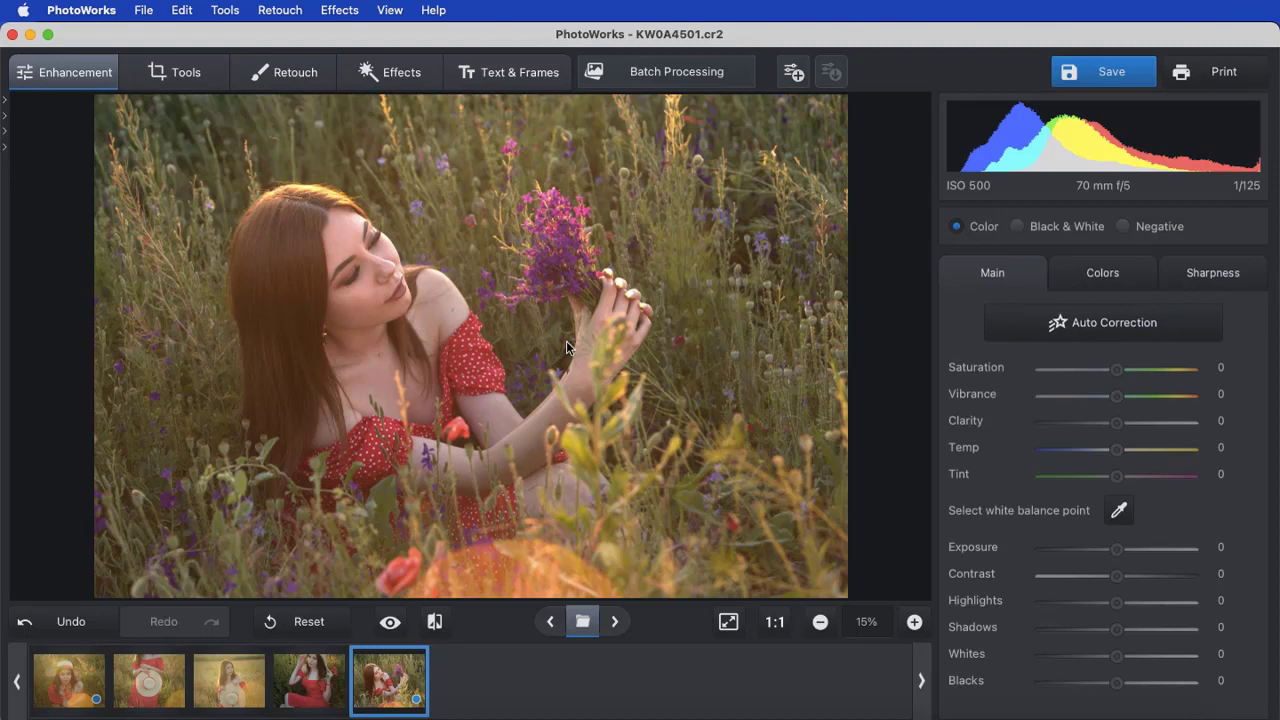
Step: Raise saturation to 9, vibrance to 13 and contrast to 15, then compare with the original
{"action": "mouse_move", "coordinate": [1117, 369]}
{"action": "left_mouse_down"}
{"action": "mouse_move", "coordinate": [1137, 368]}
{"action": "mouse_move", "coordinate": [1124, 378]}
{"action": "left_mouse_up"}
{"action": "left_click", "coordinate": [1127, 395]}
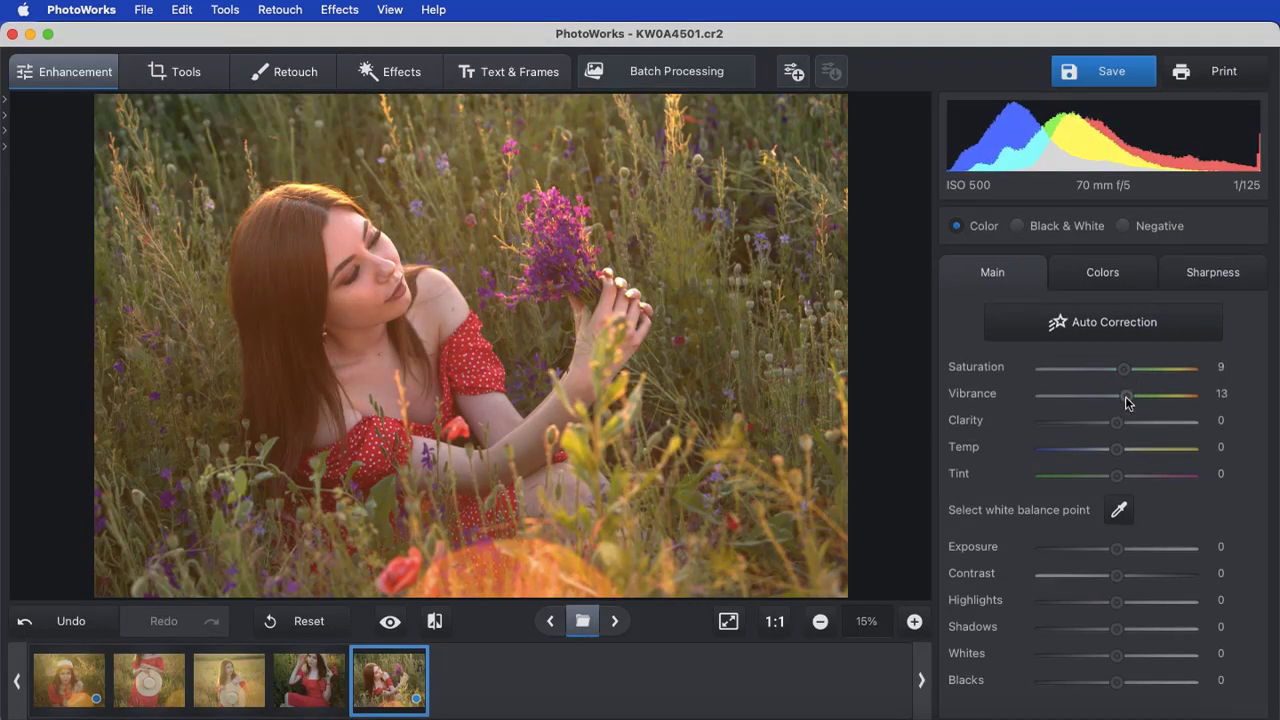
{"action": "left_click_drag", "start_coordinate": [1117, 575], "coordinate": [1103, 628]}
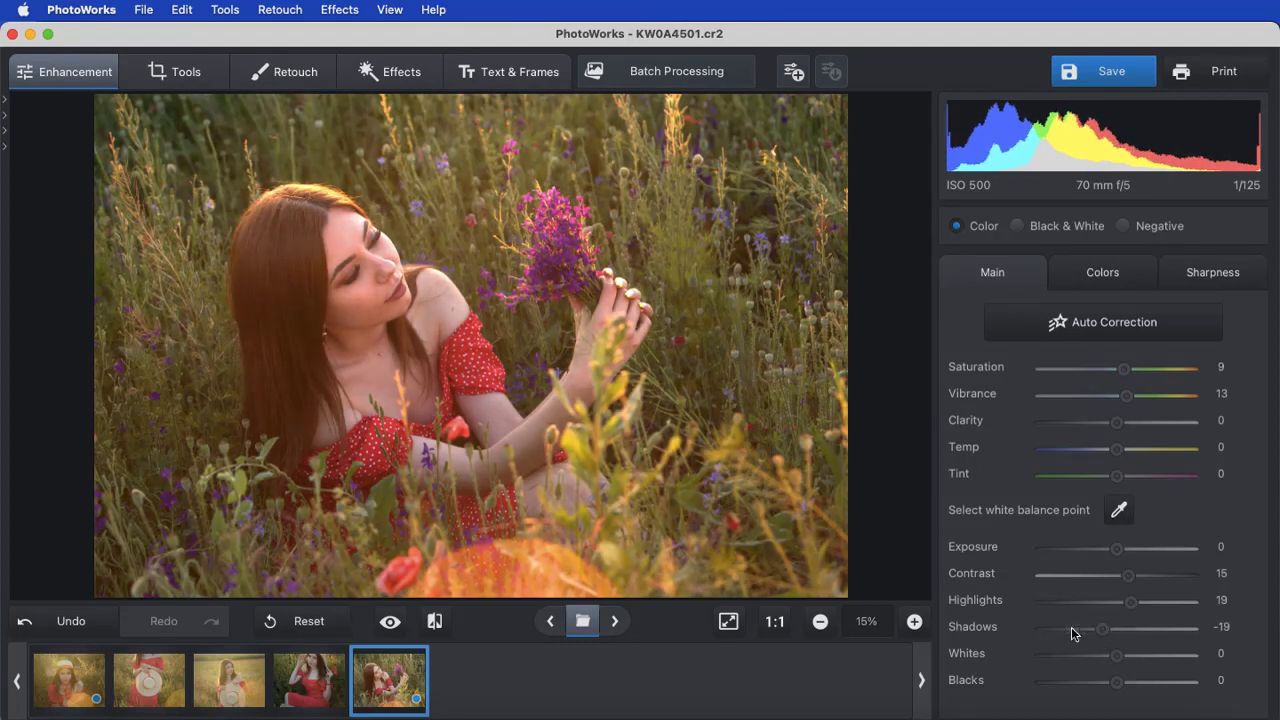
{"action": "left_click", "coordinate": [391, 622]}
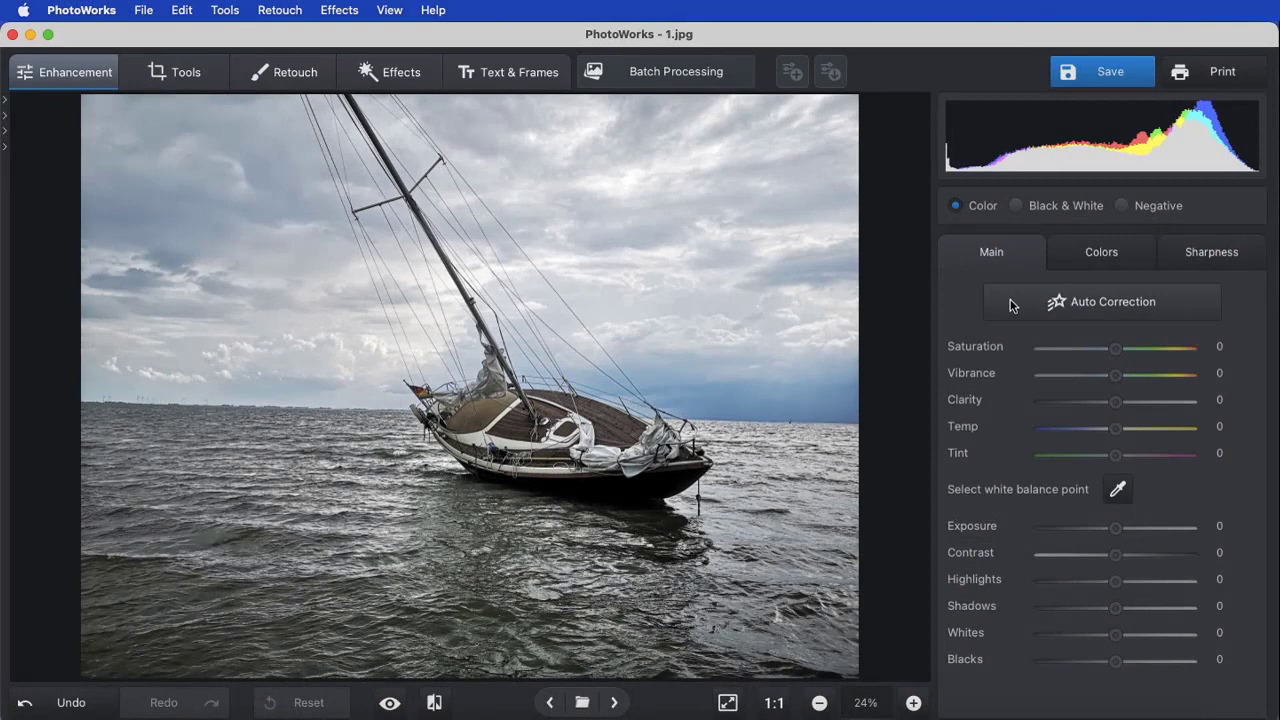
Step: Apply auto correction with vibrance included, then compare the result with the original
{"action": "left_click", "coordinate": [1010, 304]}
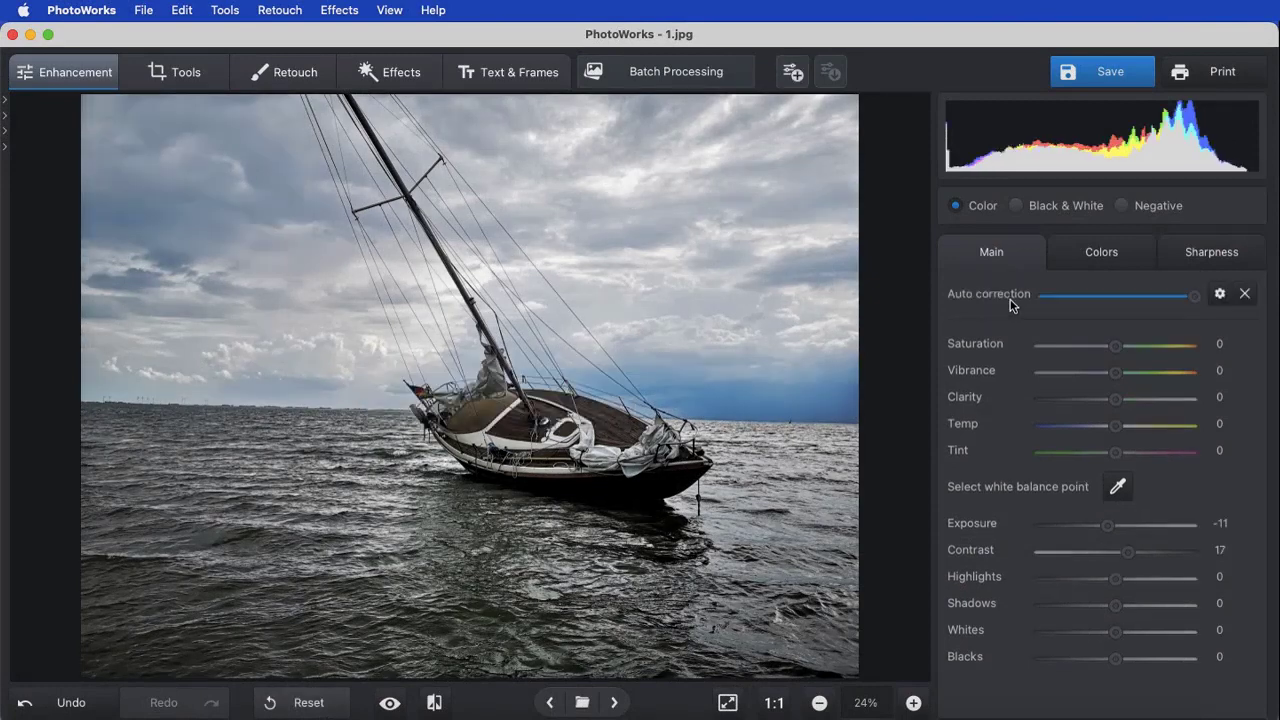
{"action": "left_click", "coordinate": [1219, 293]}
{"action": "left_click", "coordinate": [993, 500]}
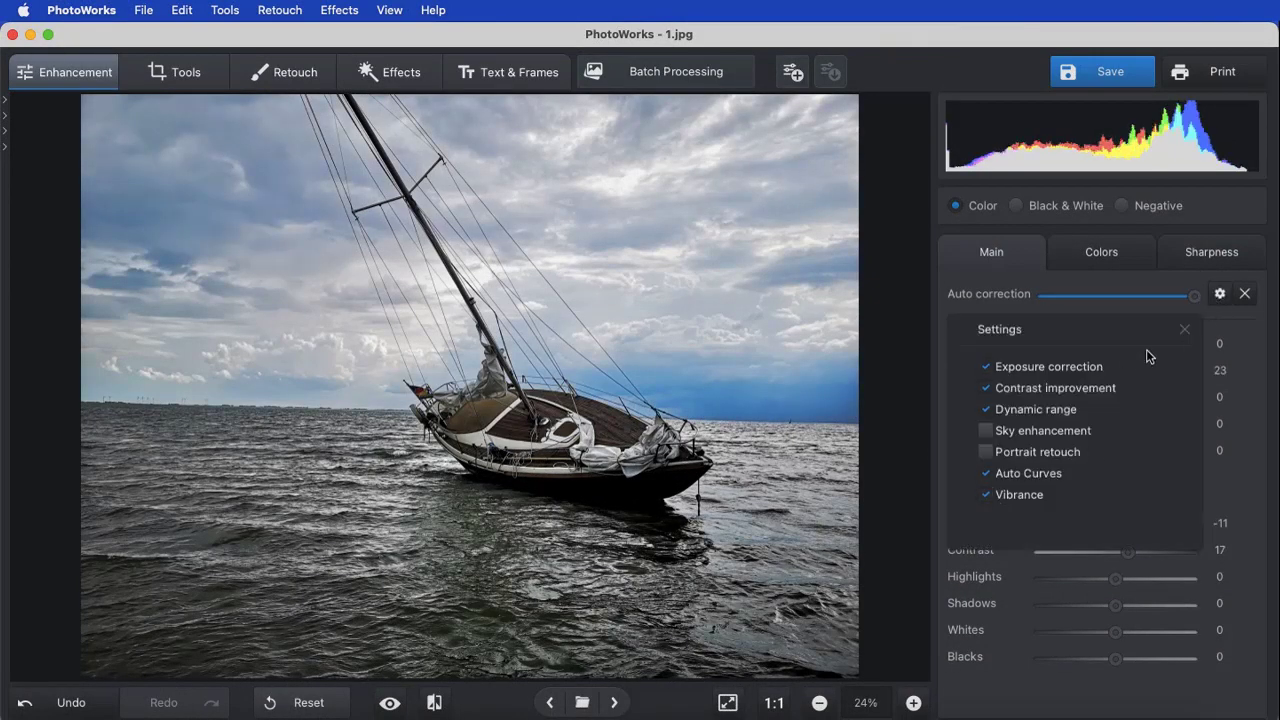
{"action": "left_click", "coordinate": [1184, 331]}
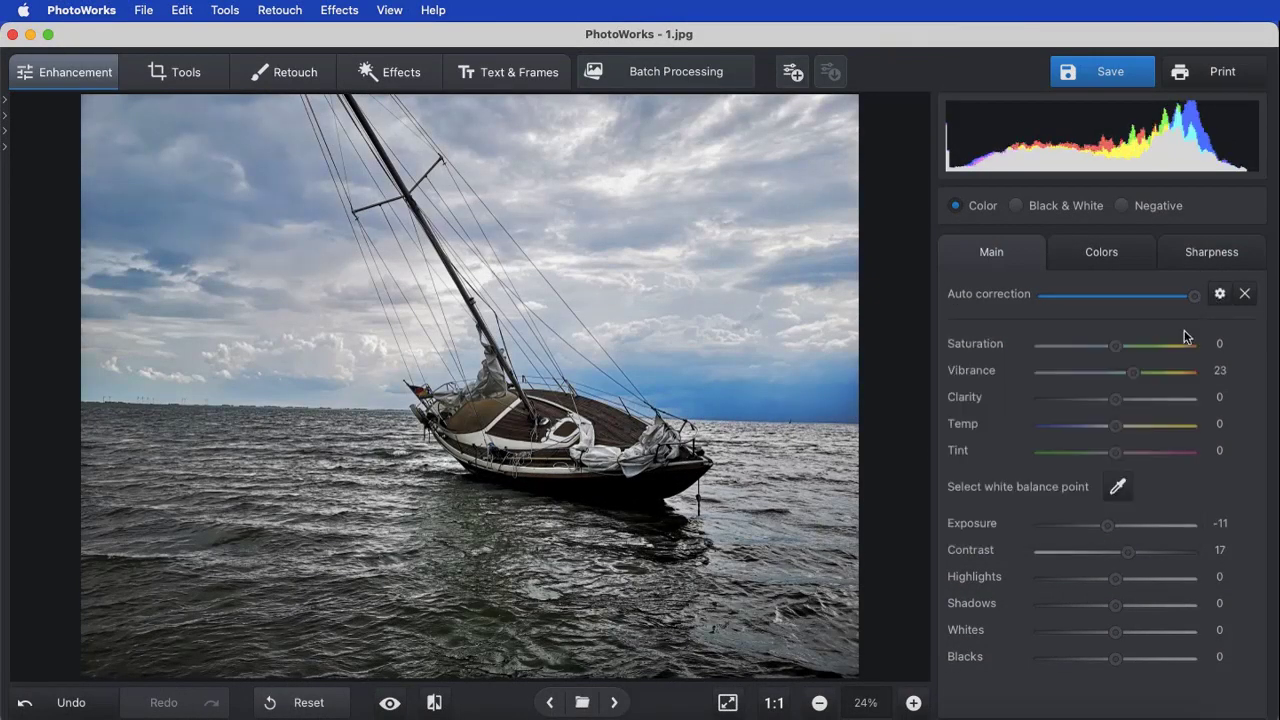
{"action": "left_click", "coordinate": [390, 702]}
{"action": "left_click", "coordinate": [390, 702]}
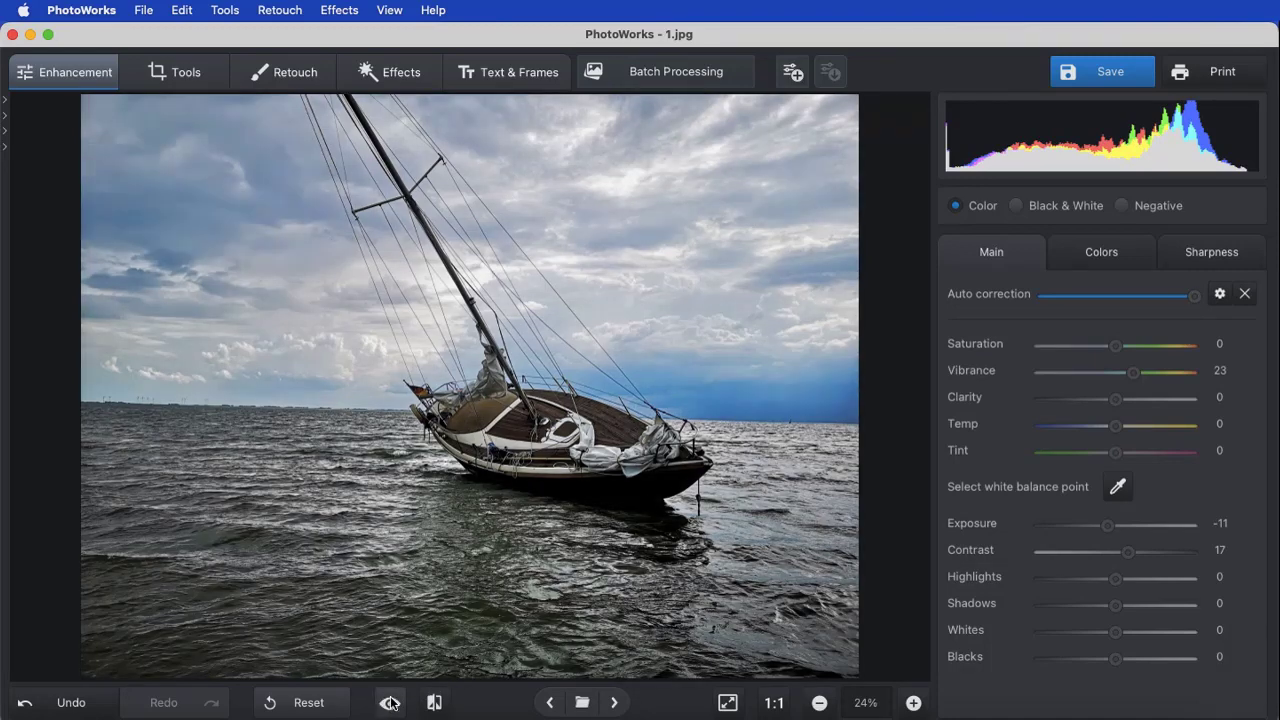
Step: Shift the Greens hue to 70 and raise the sharpening amount to 31
{"action": "left_click", "coordinate": [1077, 252]}
{"action": "left_click_drag", "start_coordinate": [1104, 411], "coordinate": [1093, 472]}
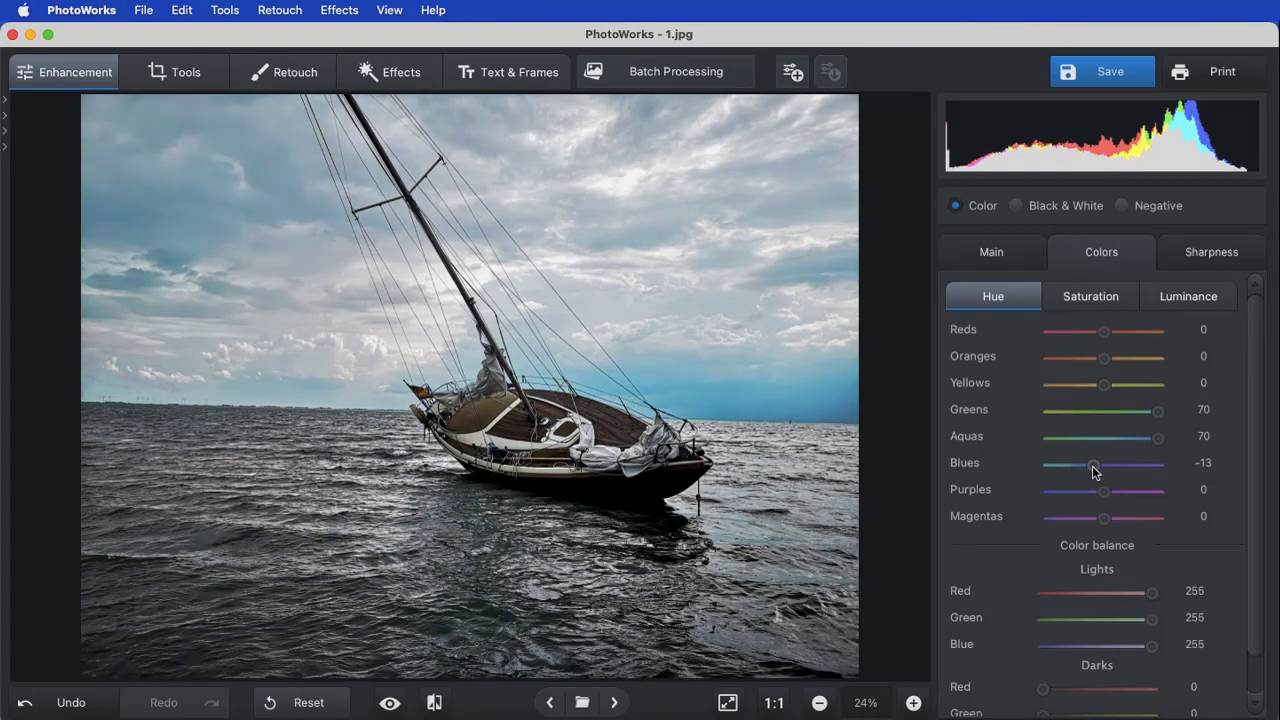
{"action": "left_click", "coordinate": [1190, 254]}
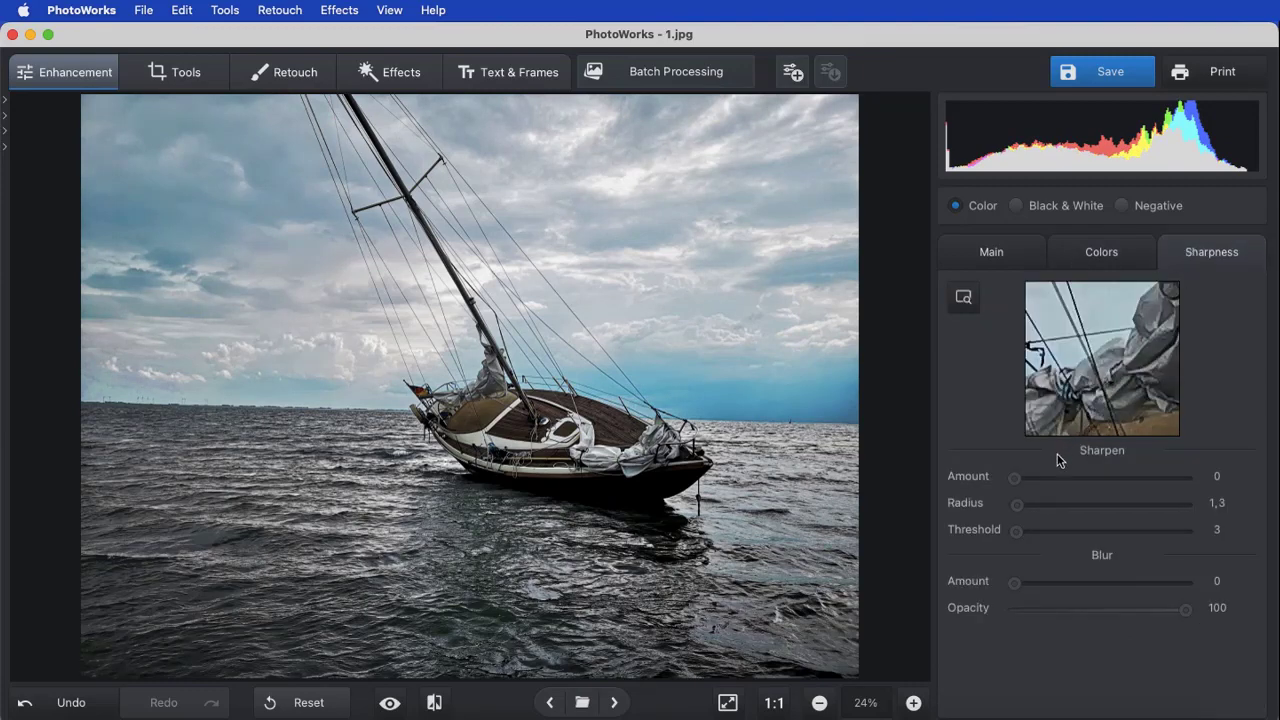
{"action": "left_click_drag", "start_coordinate": [1014, 478], "coordinate": [1027, 538]}
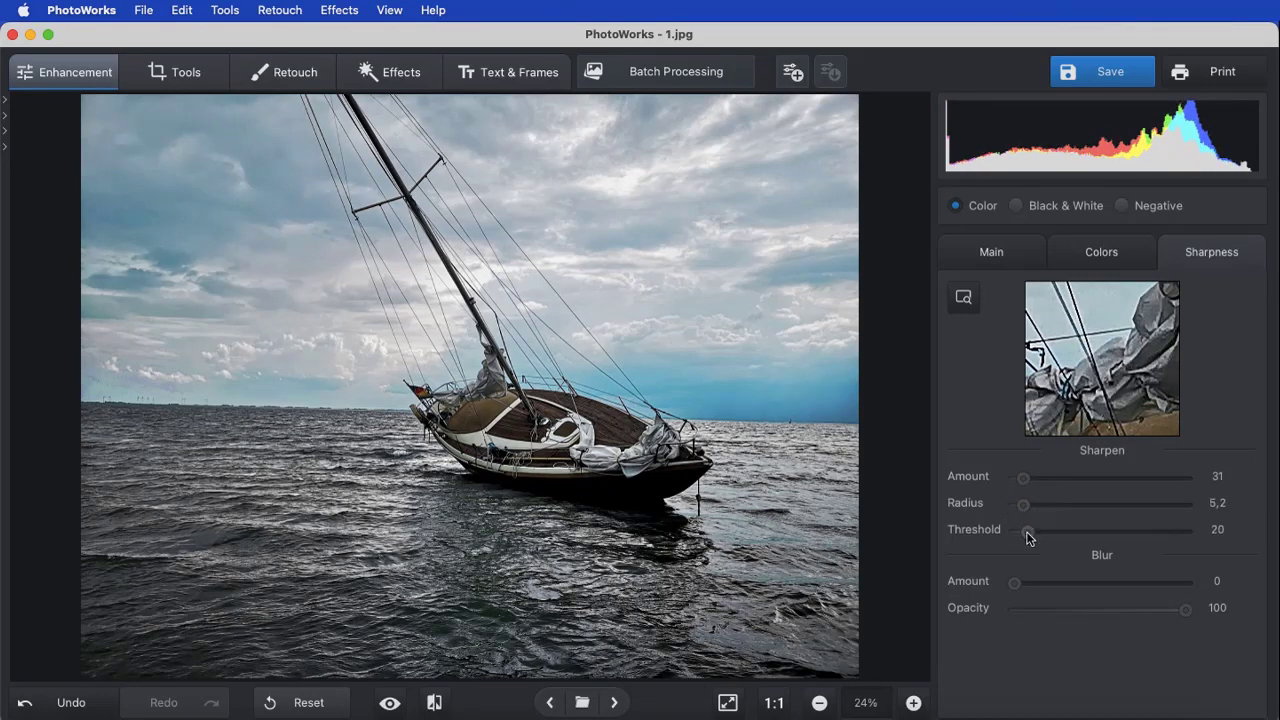
Step: Apply geometry correction with distortion 69, horizontal -9 and rotation -1,3°, then compare
{"action": "left_click", "coordinate": [206, 71]}
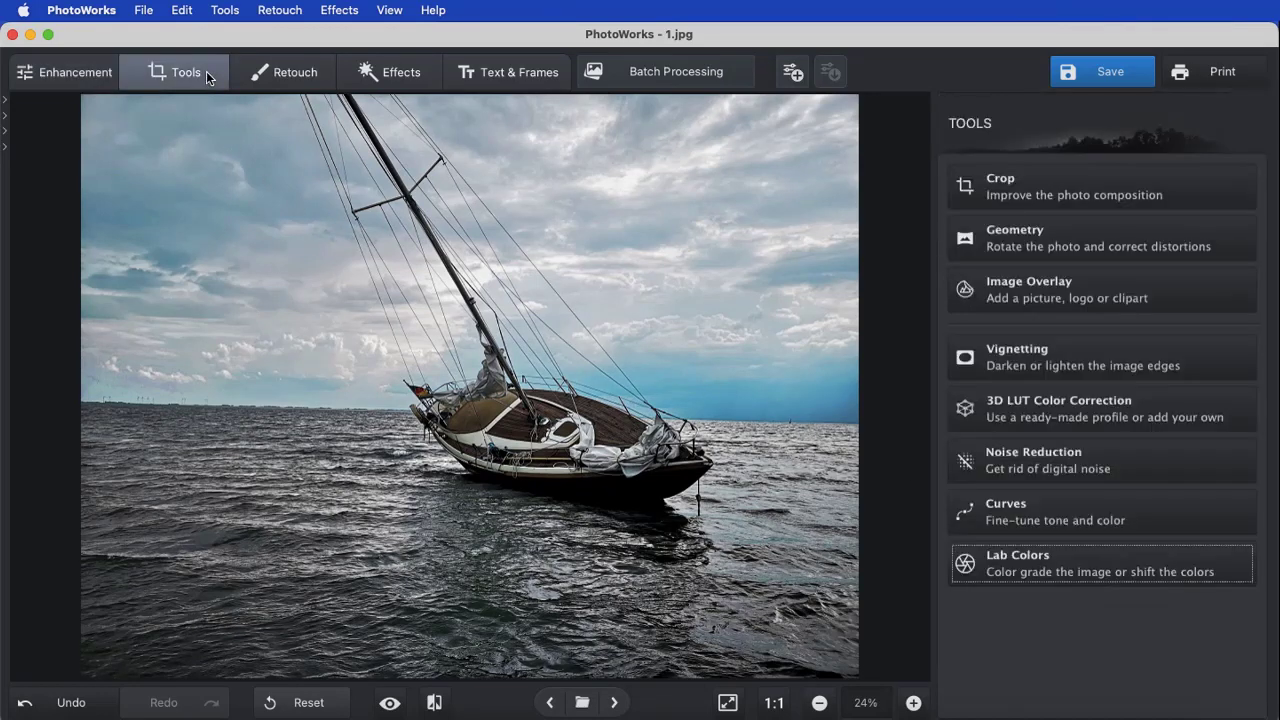
{"action": "left_click", "coordinate": [955, 242]}
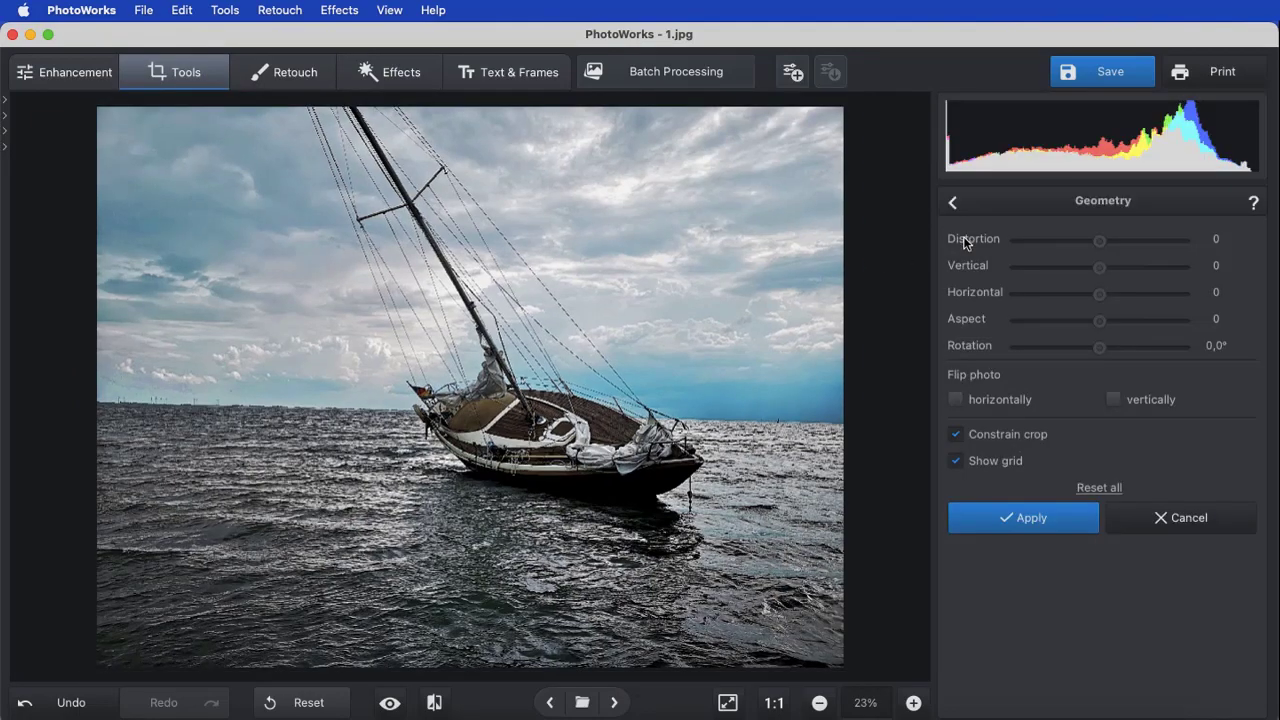
{"action": "left_click_drag", "start_coordinate": [1099, 241], "coordinate": [1158, 249]}
{"action": "left_click_drag", "start_coordinate": [1104, 302], "coordinate": [1093, 302]}
{"action": "left_click_drag", "start_coordinate": [1102, 350], "coordinate": [1090, 352]}
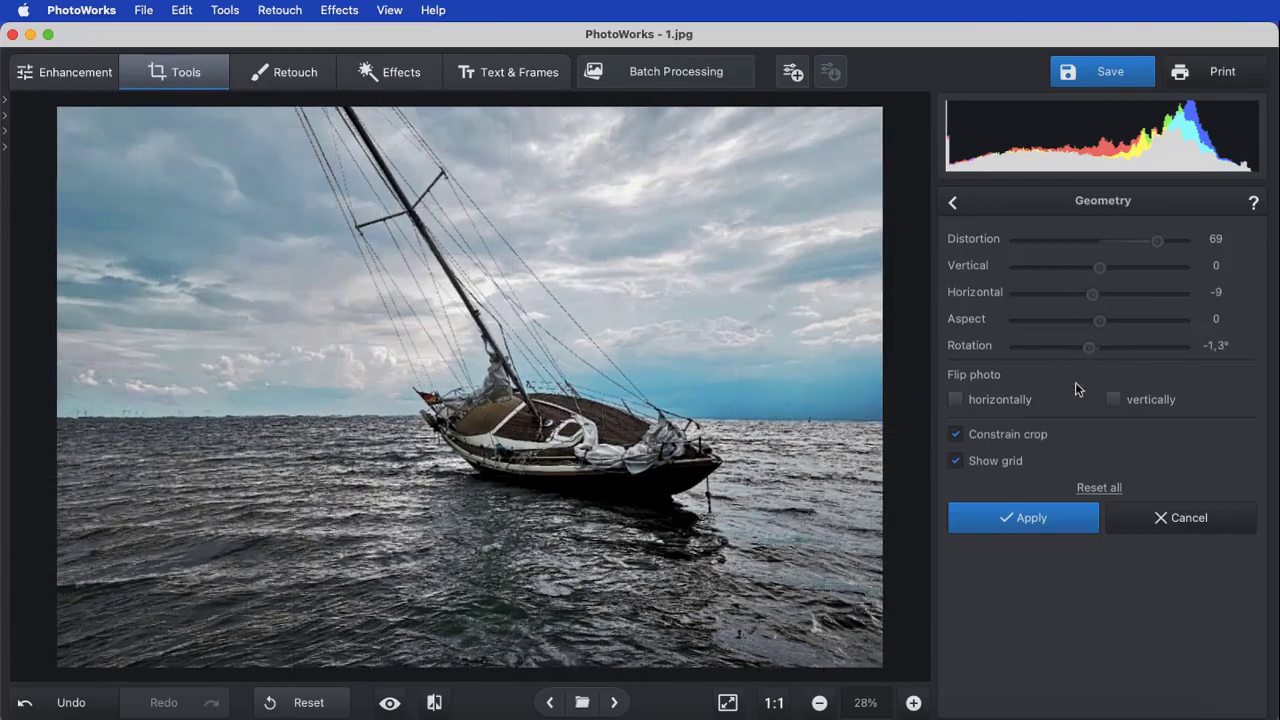
{"action": "left_click", "coordinate": [1026, 517]}
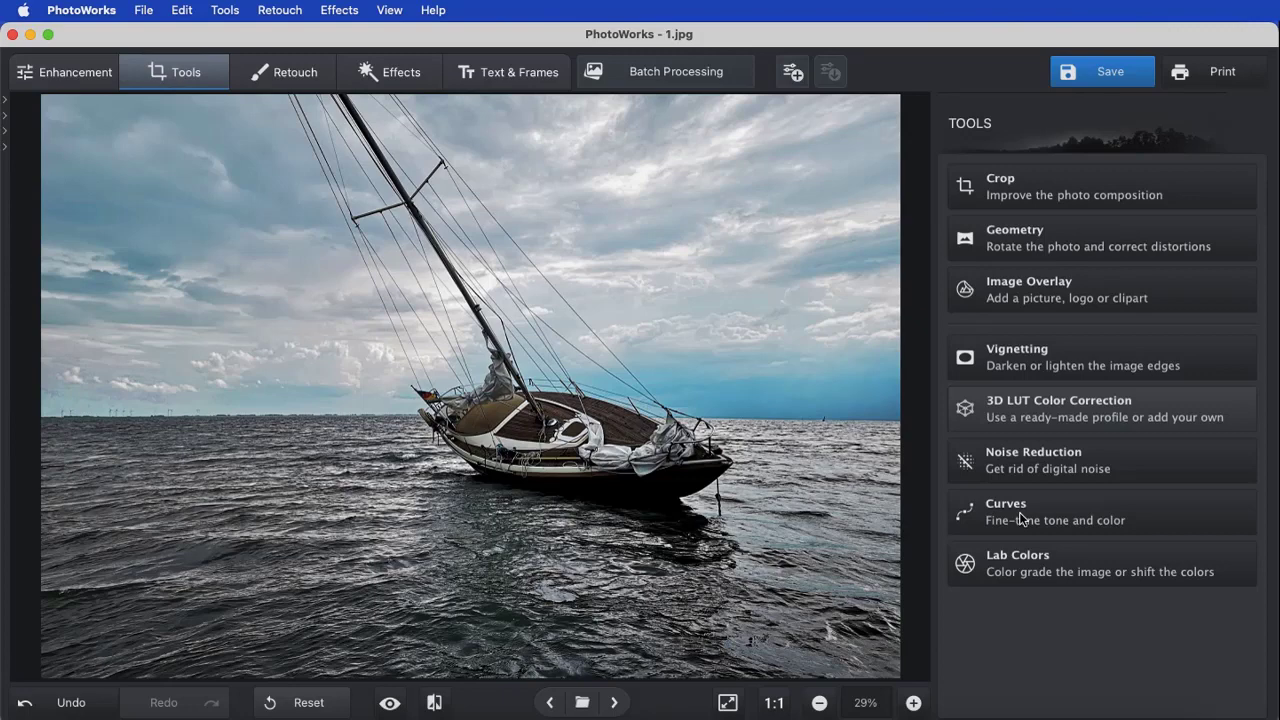
{"action": "left_click", "coordinate": [388, 703]}
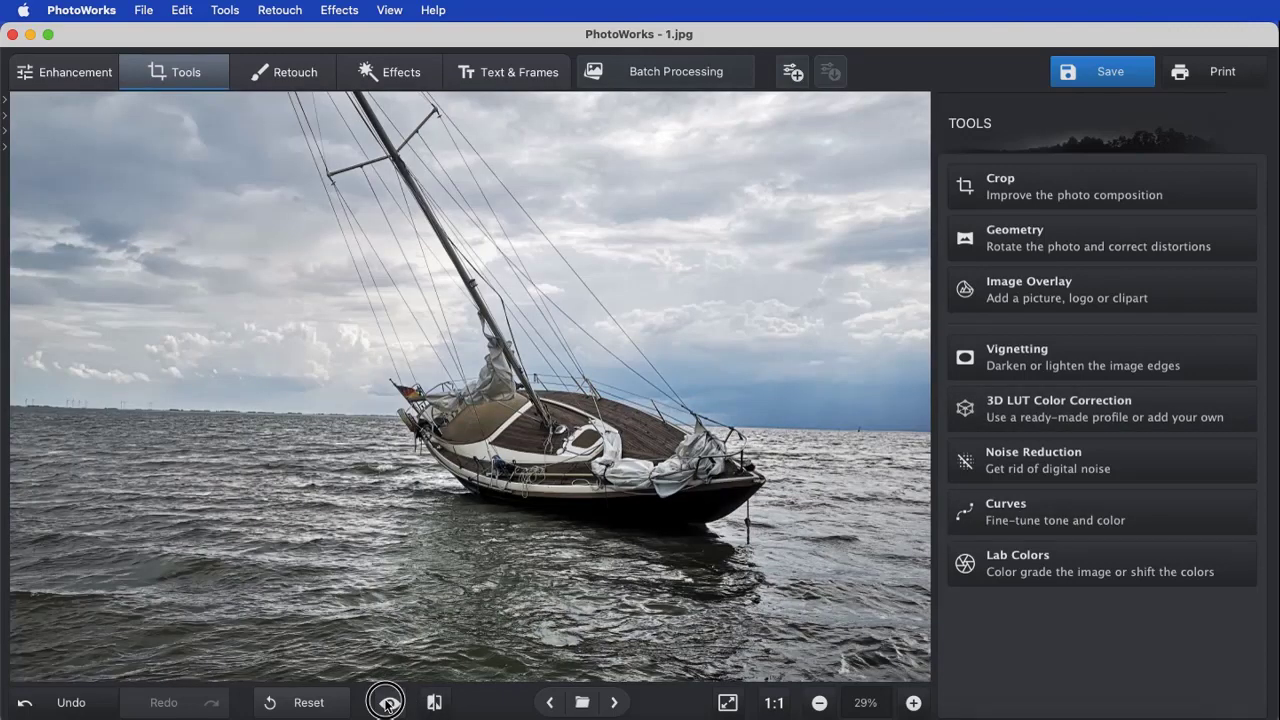
{"action": "left_click", "coordinate": [387, 703]}
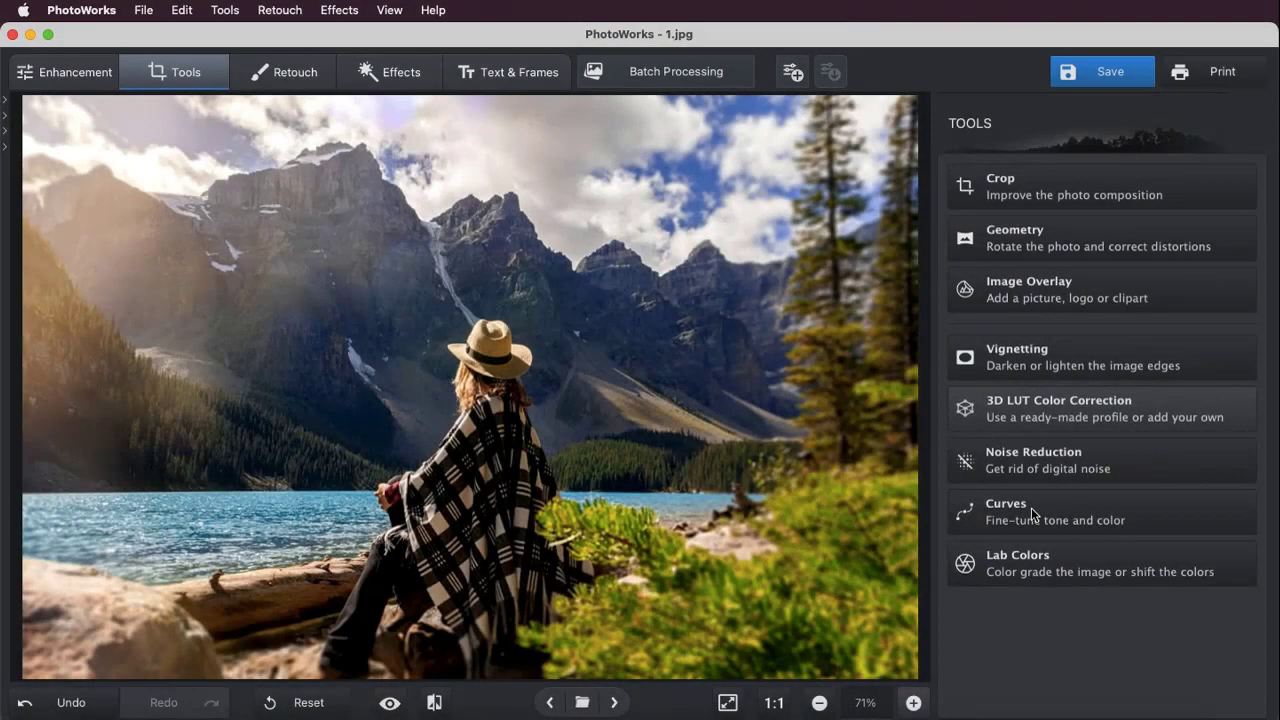
Step: Try the Golden Age and Paris at dusk LUTs, then apply Kodak Vision3 50D 5203
{"action": "left_click", "coordinate": [1074, 412]}
{"action": "left_click", "coordinate": [1158, 290]}
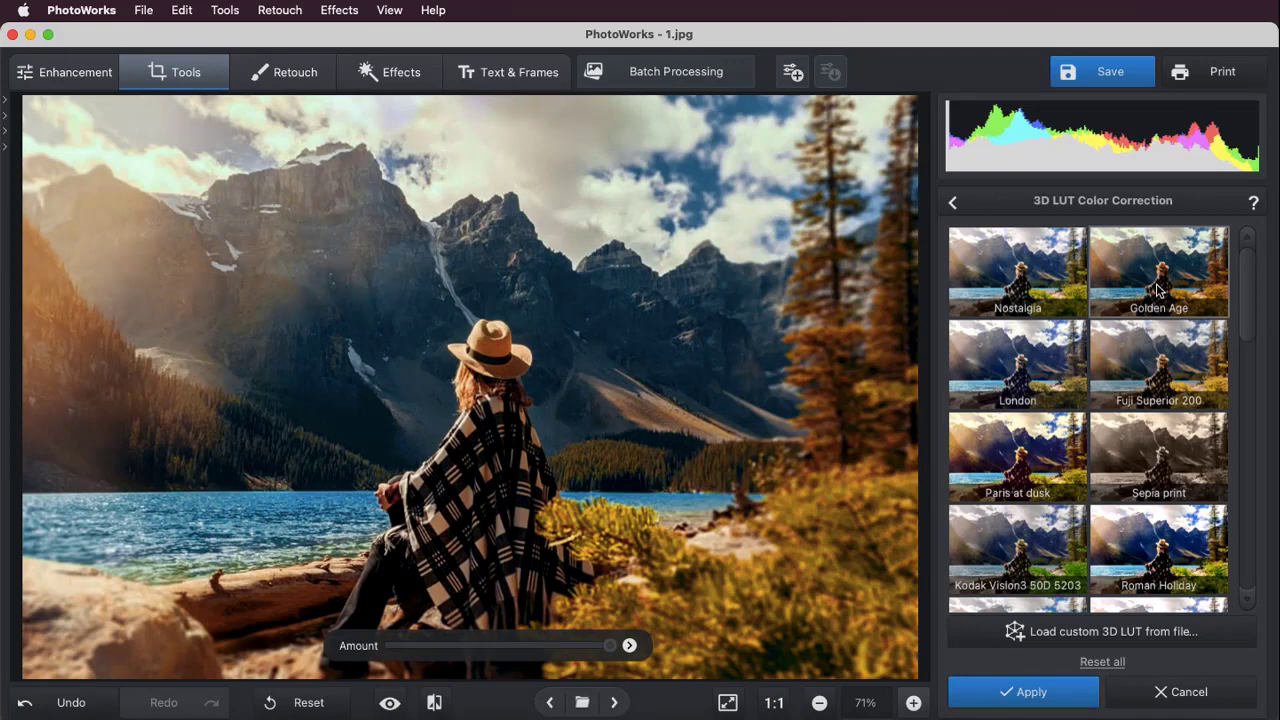
{"action": "left_click", "coordinate": [1058, 462]}
{"action": "left_click_drag", "start_coordinate": [1248, 320], "coordinate": [1248, 376]}
{"action": "left_click", "coordinate": [1016, 322]}
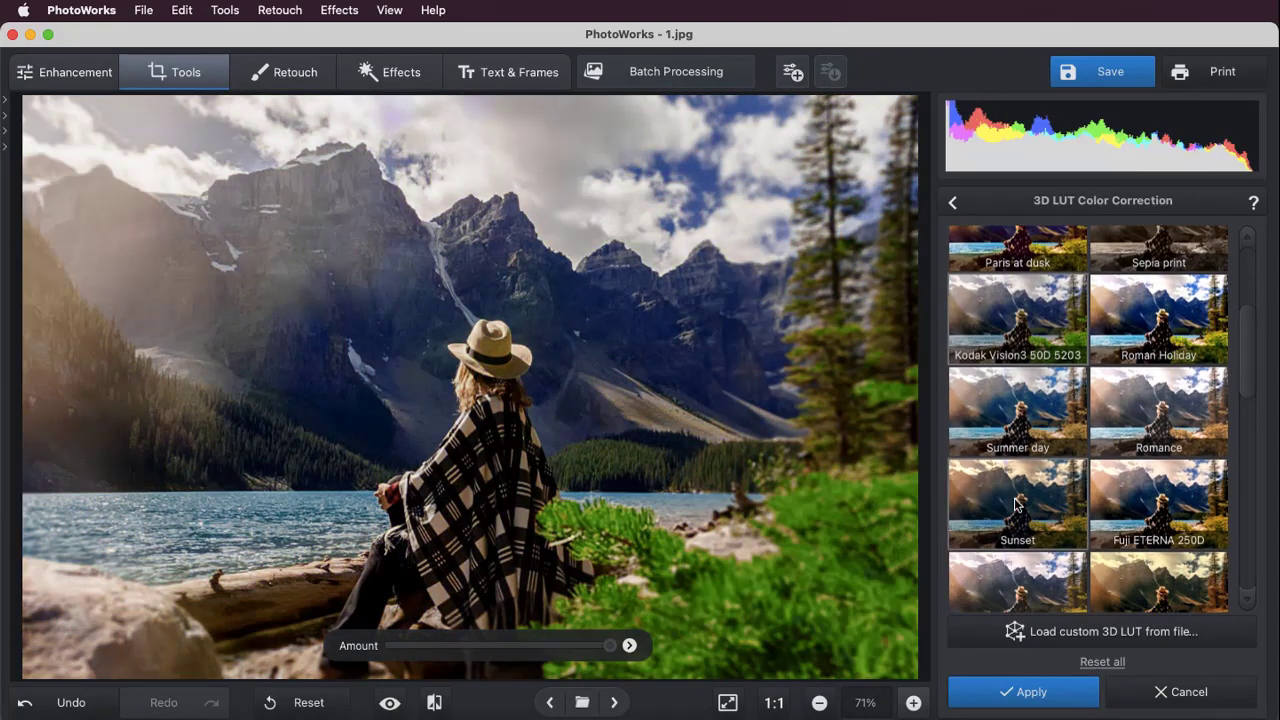
{"action": "left_click", "coordinate": [1020, 693]}
Step: Apply a Lab Colors preset that deepens the sky to strong blue
{"action": "left_click", "coordinate": [1040, 563]}
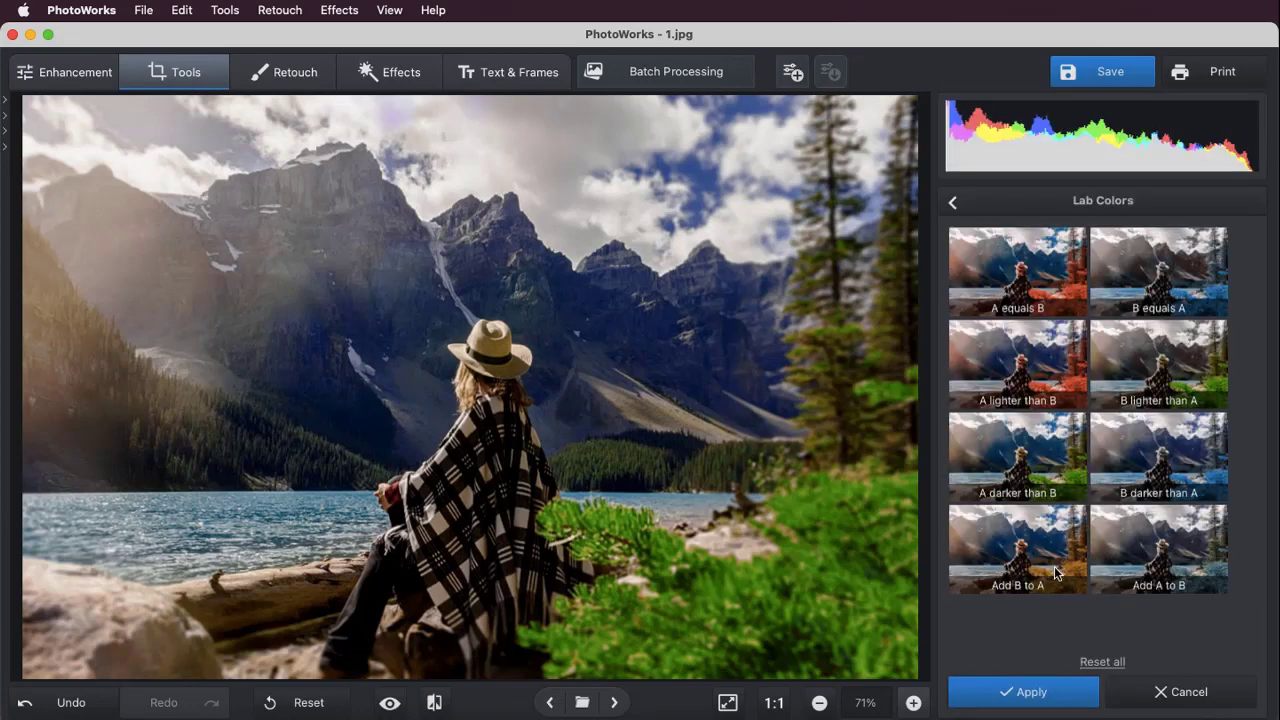
{"action": "left_click", "coordinate": [1145, 386]}
{"action": "left_click", "coordinate": [1047, 453]}
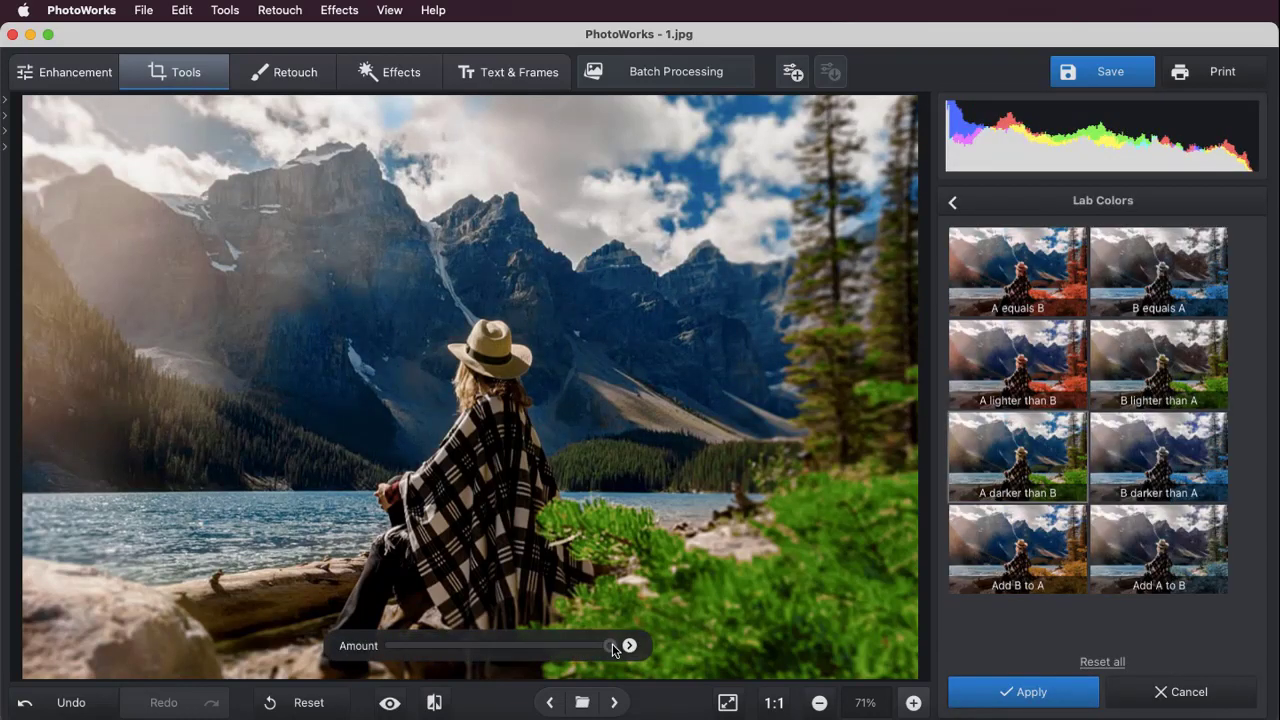
{"action": "left_click", "coordinate": [1005, 688]}
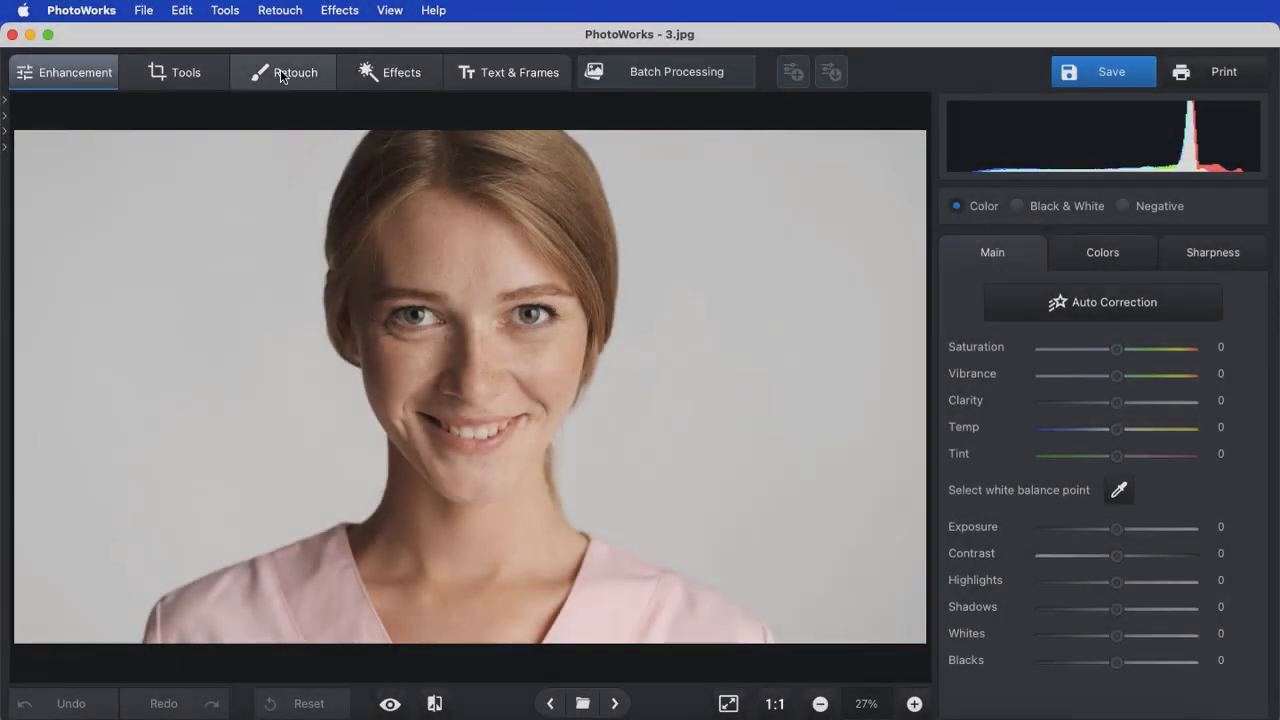
{"action": "left_click", "coordinate": [280, 75]}
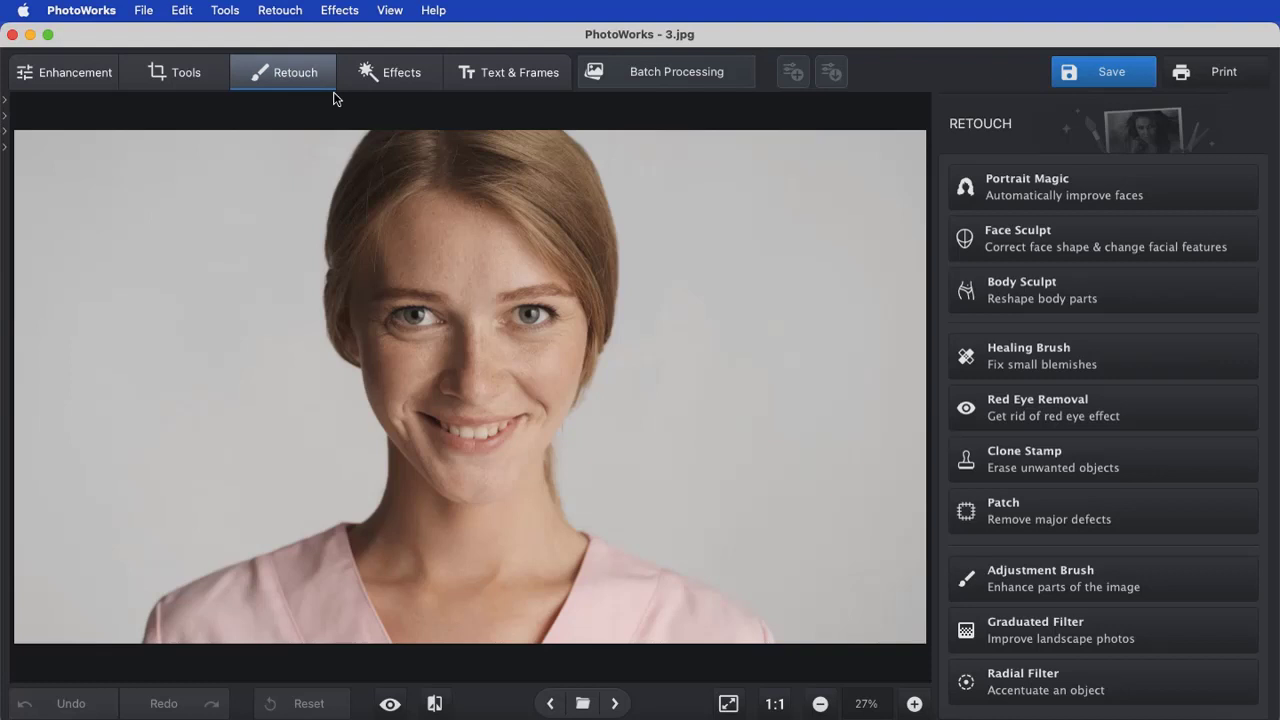
Step: Apply the Portrait Magic Whiten teeth style to the portrait
{"action": "left_click", "coordinate": [966, 178]}
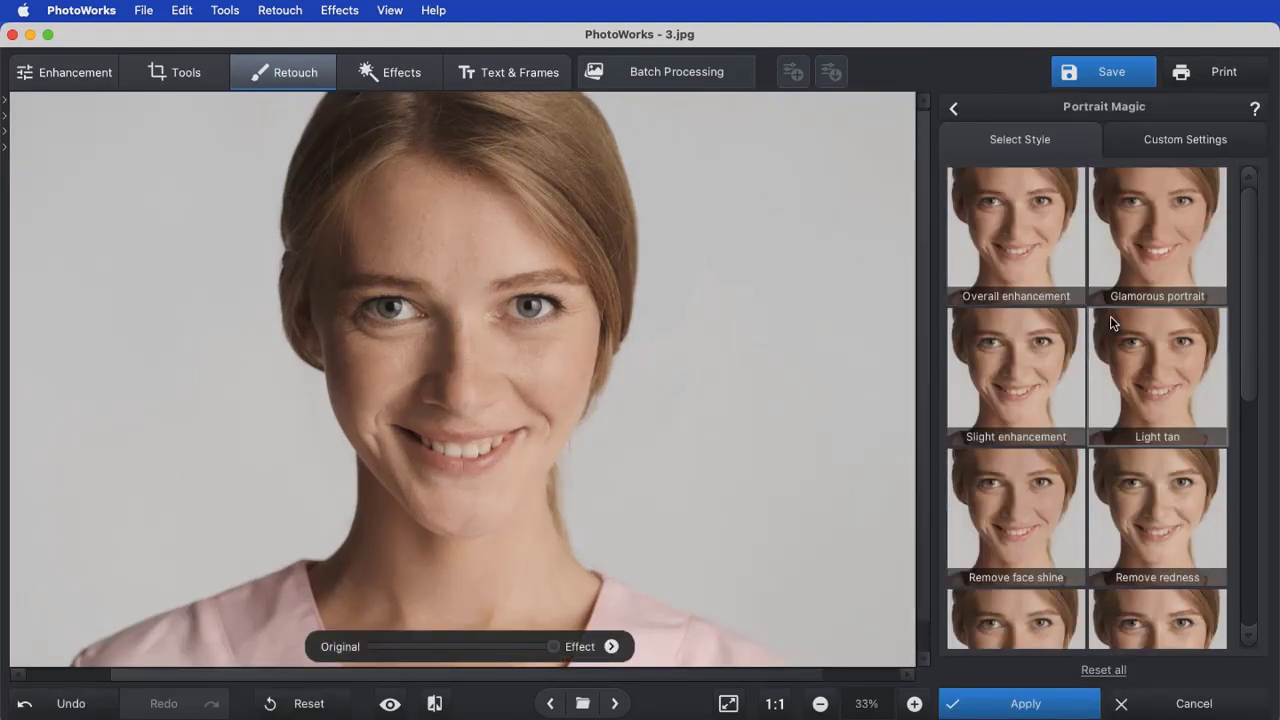
{"action": "left_click_drag", "start_coordinate": [1252, 328], "coordinate": [1257, 522]}
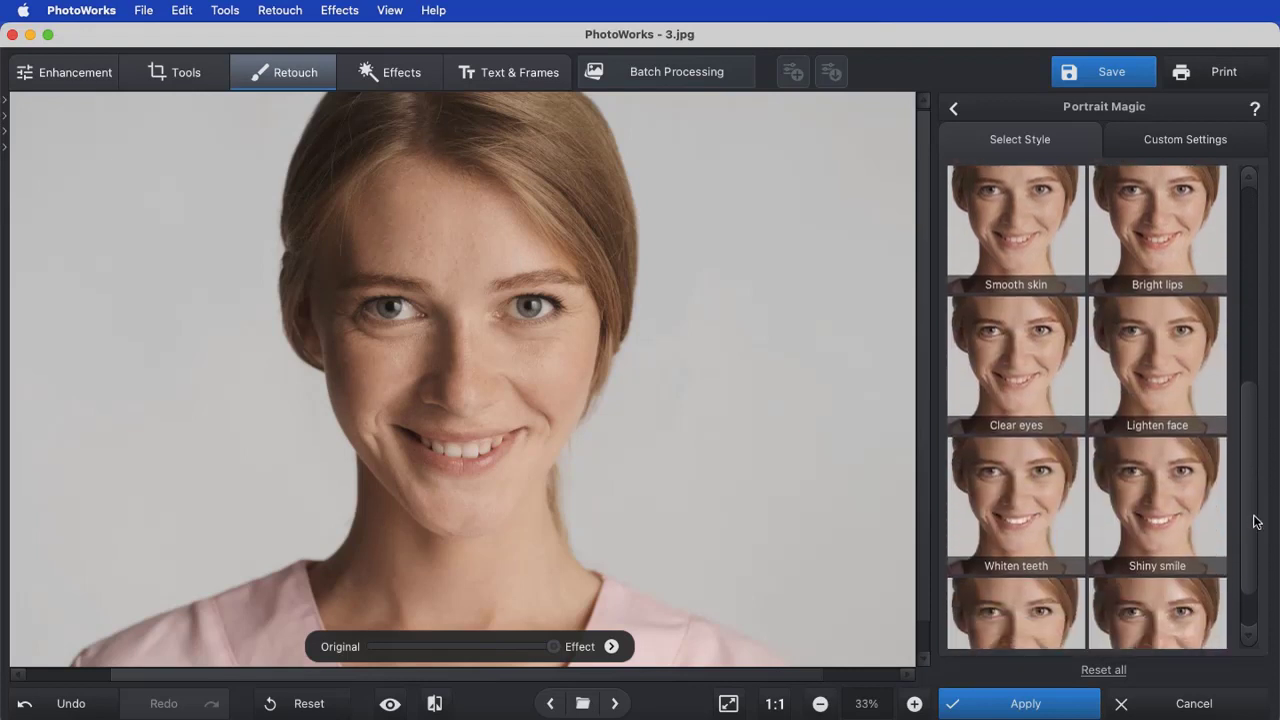
{"action": "left_click", "coordinate": [987, 518]}
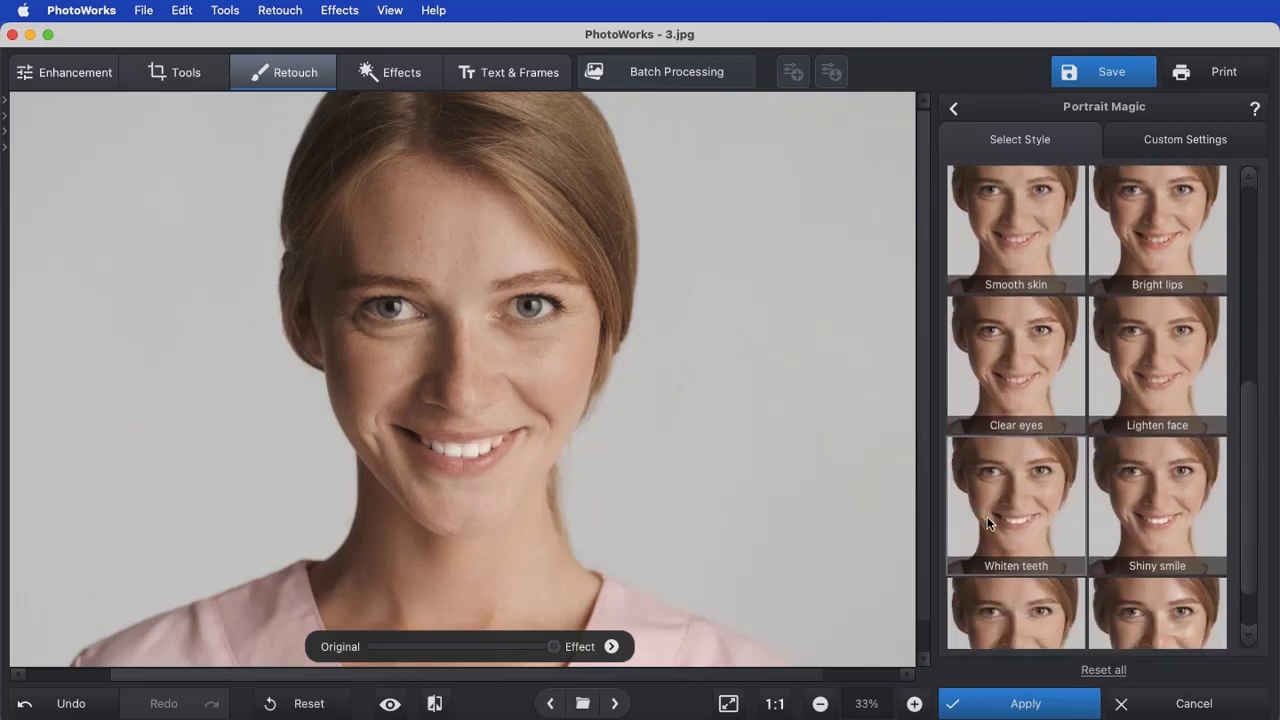
Step: Custom-tune smoothing 60, redness 31, glare -43, dark circles 42, lip hue -18, whiteness 42
{"action": "left_click", "coordinate": [1182, 147]}
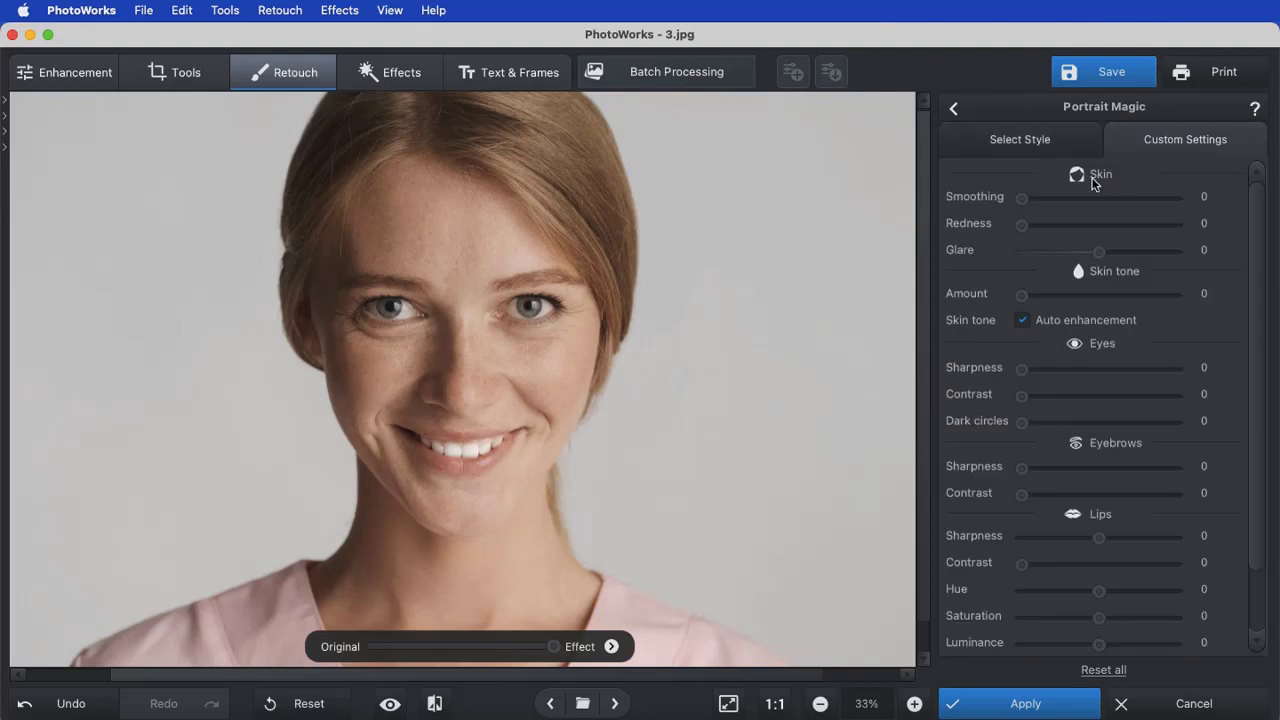
{"action": "left_click_drag", "start_coordinate": [1023, 197], "coordinate": [1115, 203]}
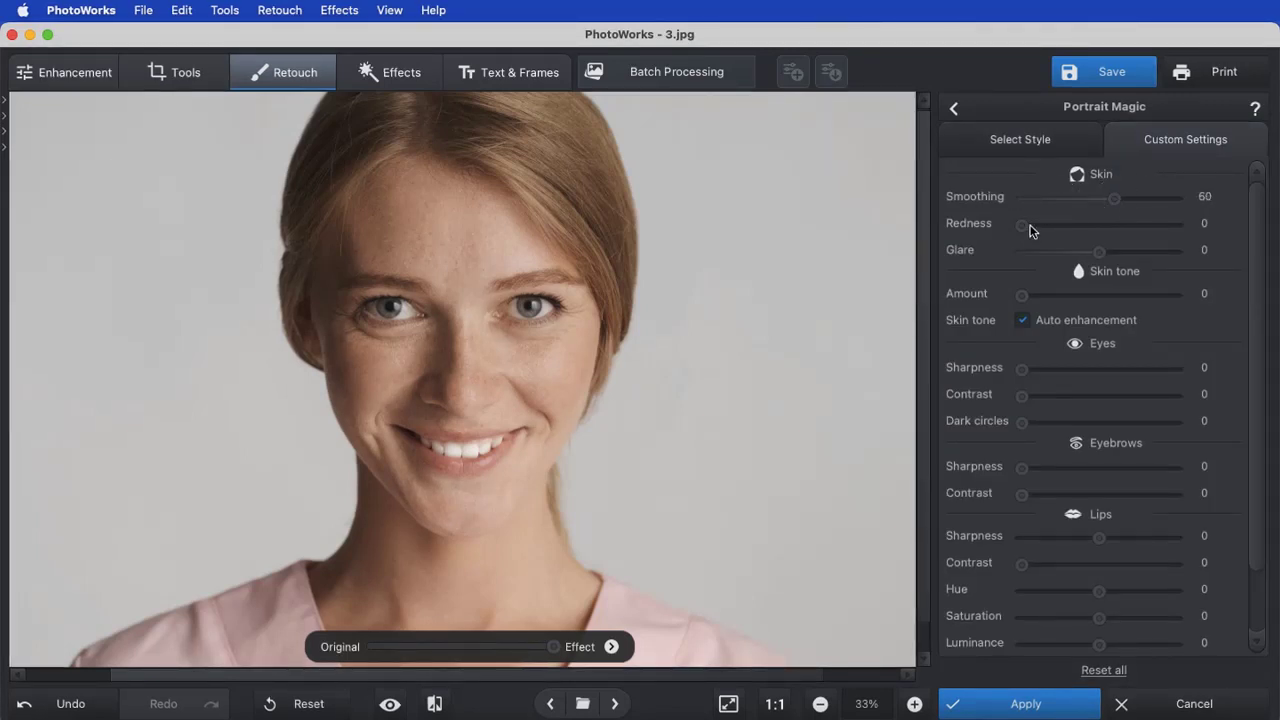
{"action": "left_click_drag", "start_coordinate": [1022, 226], "coordinate": [1066, 256]}
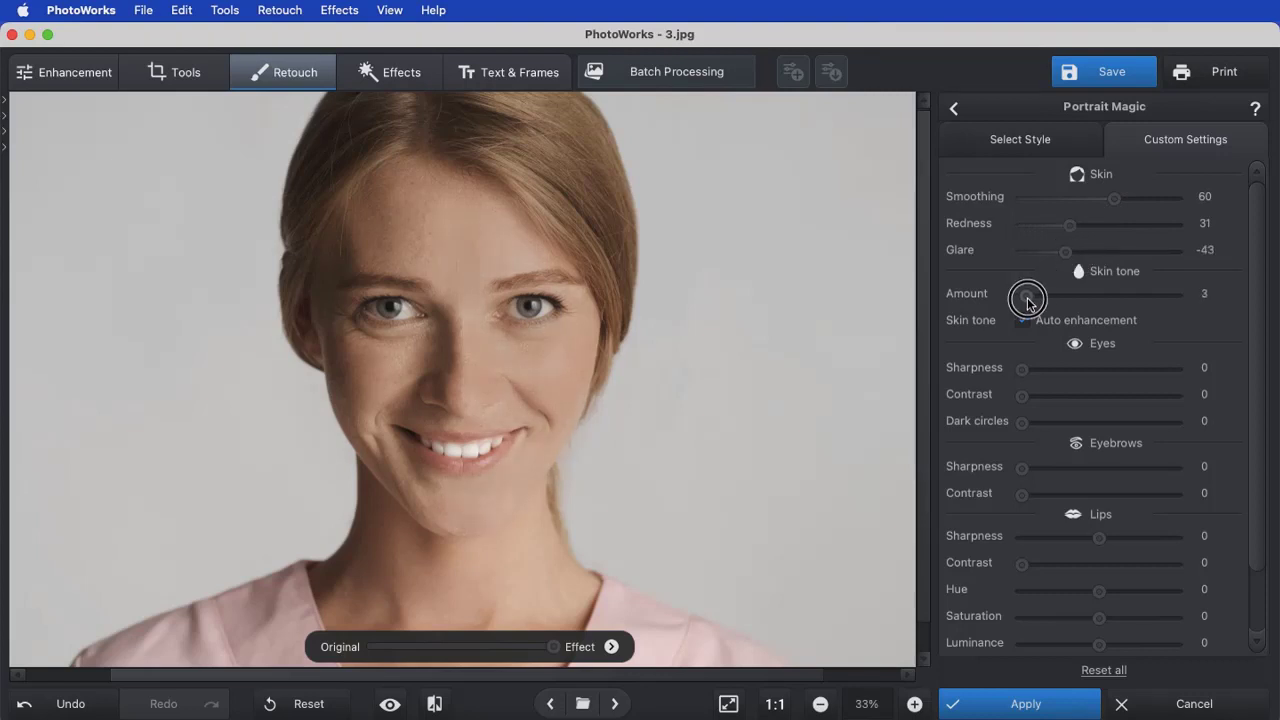
{"action": "left_click_drag", "start_coordinate": [1028, 302], "coordinate": [1054, 302]}
{"action": "left_click_drag", "start_coordinate": [1022, 369], "coordinate": [1086, 428]}
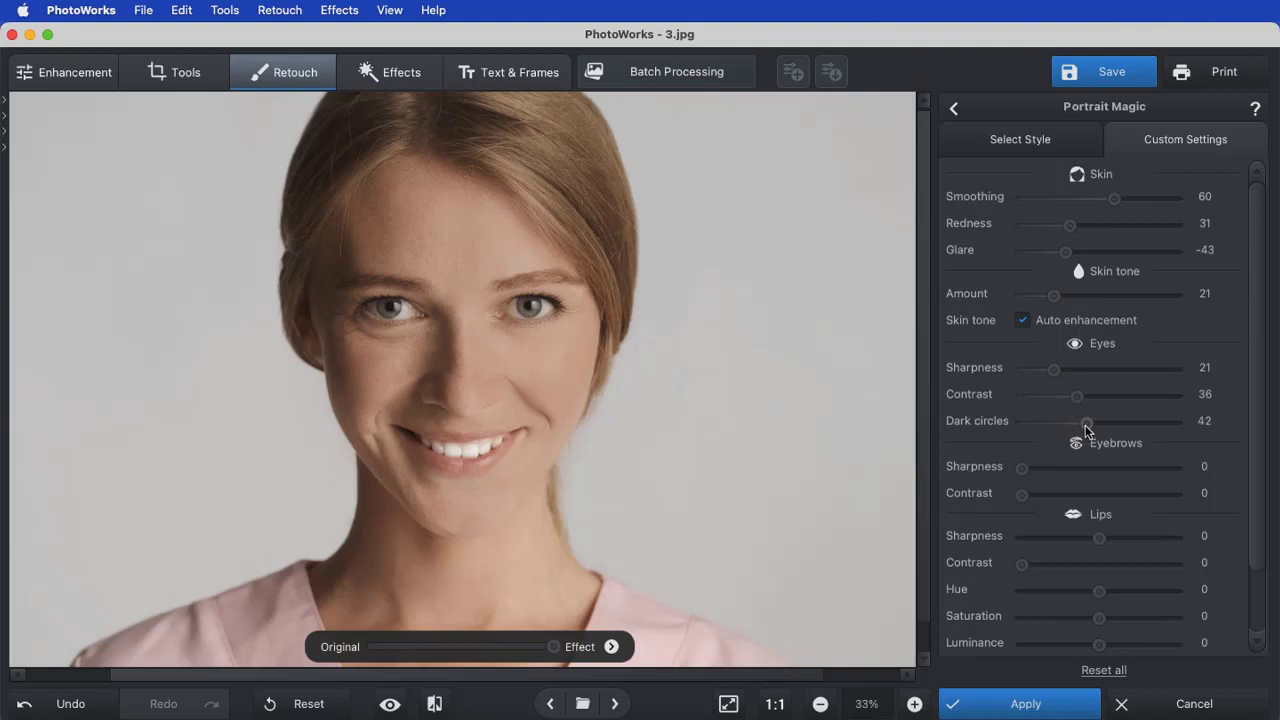
{"action": "left_click_drag", "start_coordinate": [1257, 445], "coordinate": [1257, 505]}
{"action": "left_click_drag", "start_coordinate": [1099, 516], "coordinate": [1045, 520]}
{"action": "left_click_drag", "start_coordinate": [1129, 642], "coordinate": [1087, 642]}
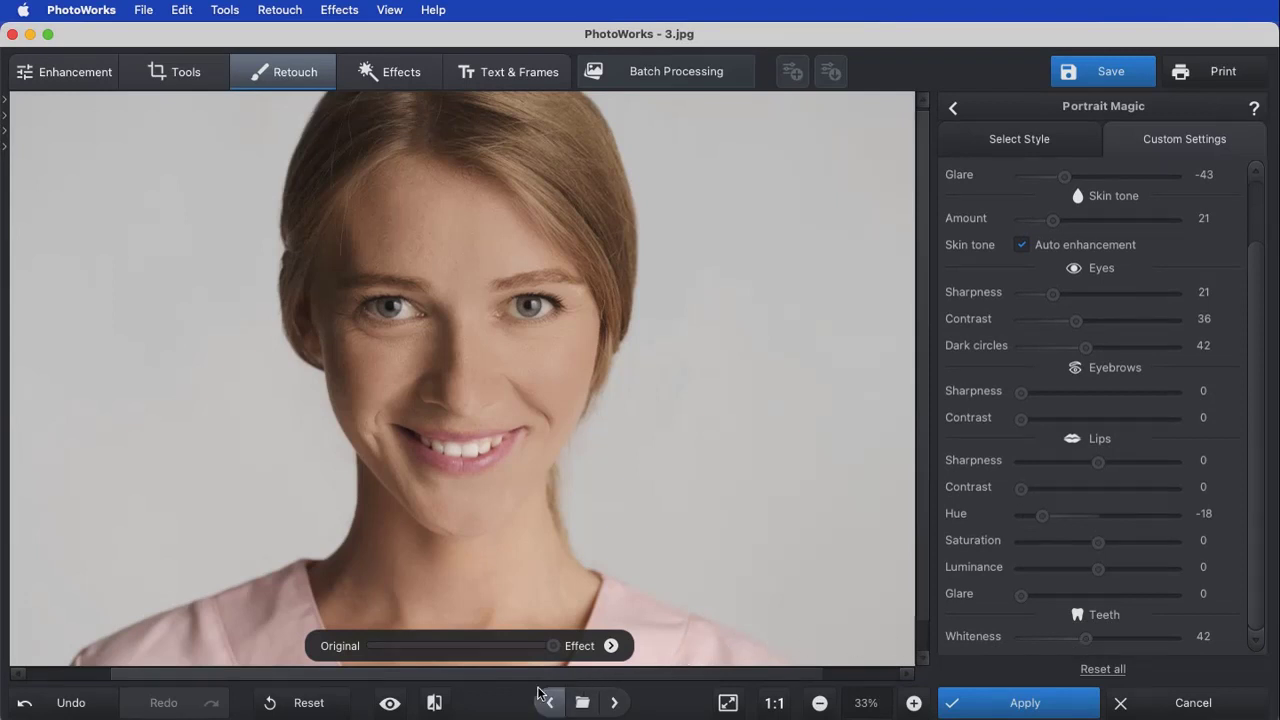
Step: Compare the portrait side by side, then open the Clone Stamp tool zoomed in
{"action": "left_click", "coordinate": [442, 702]}
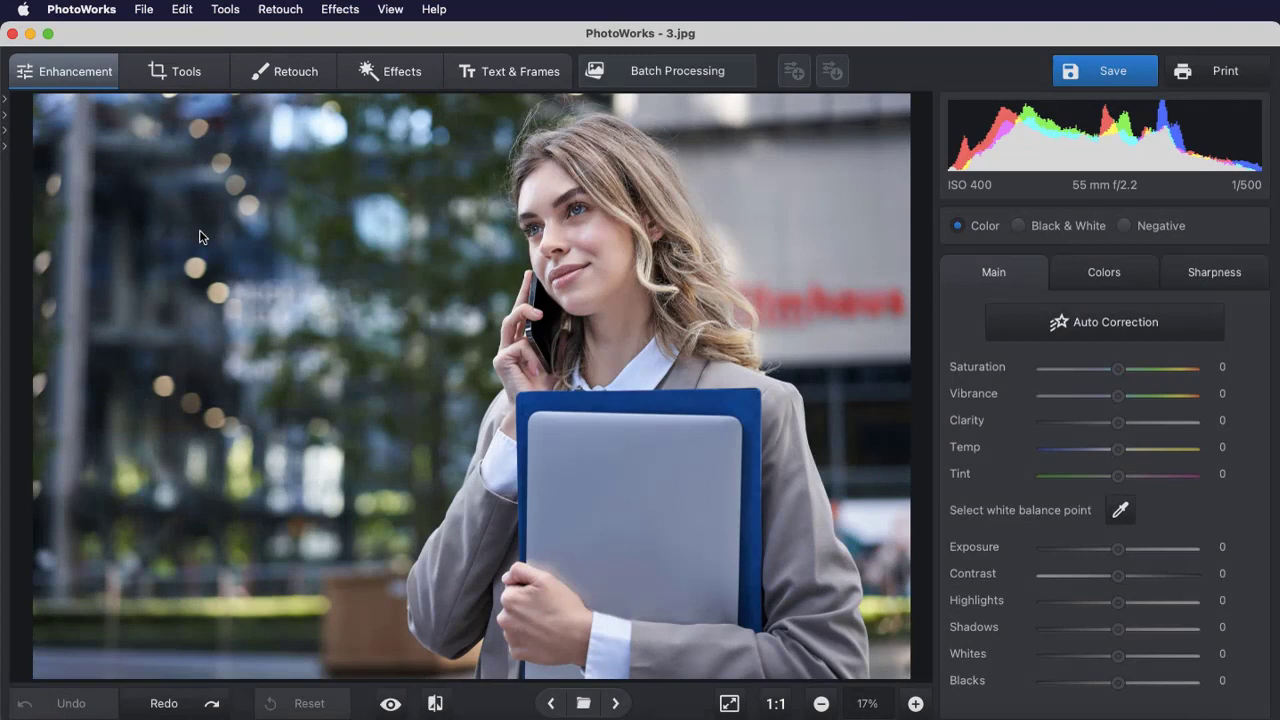
{"action": "left_click", "coordinate": [320, 70]}
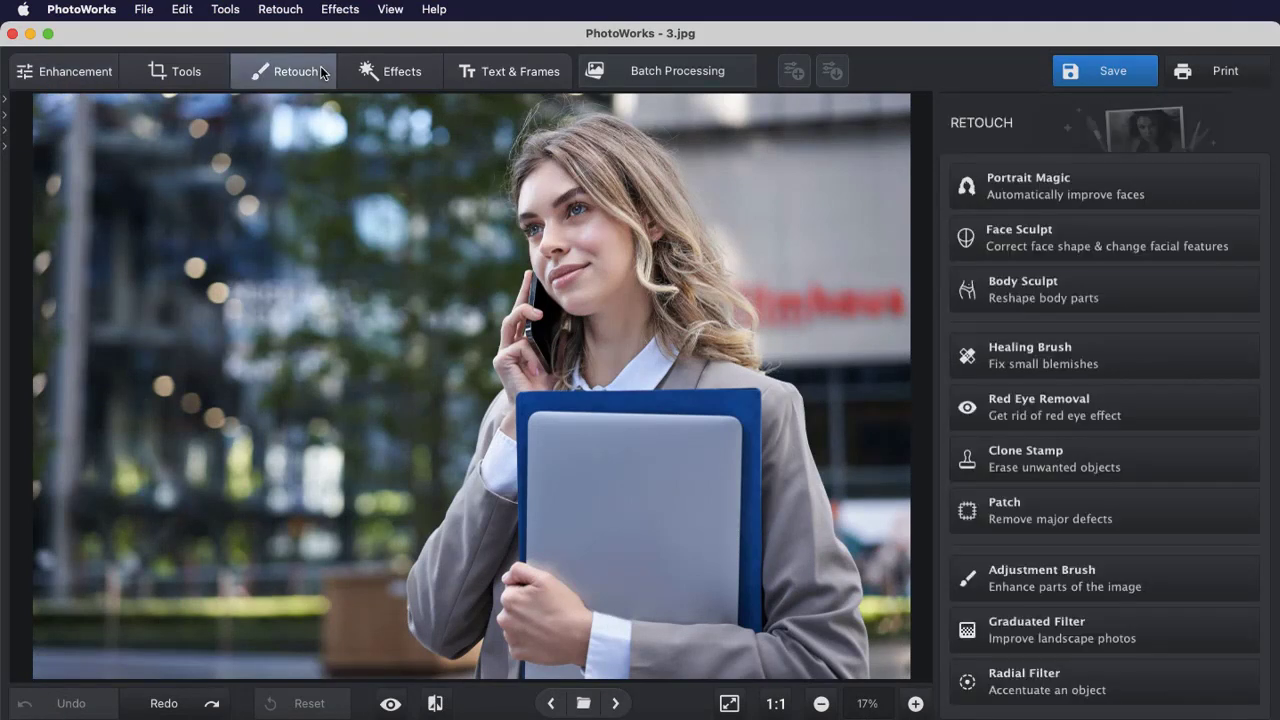
{"action": "left_click", "coordinate": [964, 458]}
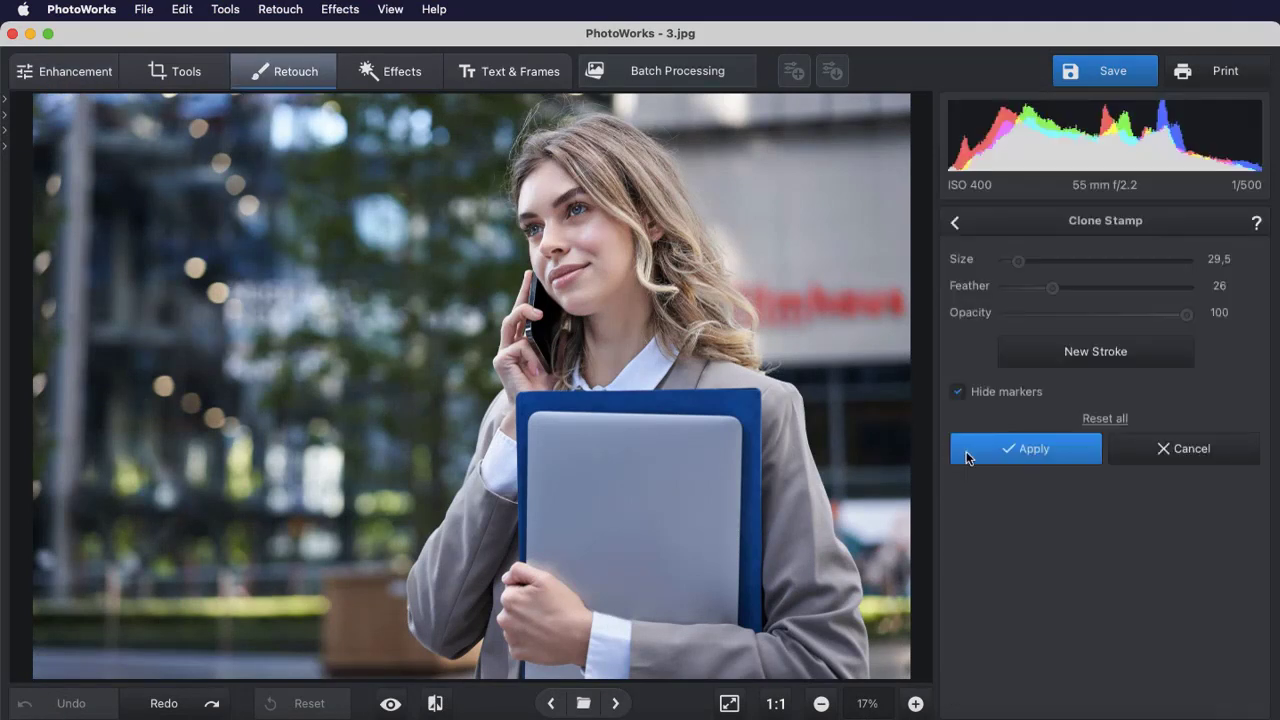
{"action": "left_click", "coordinate": [916, 704]}
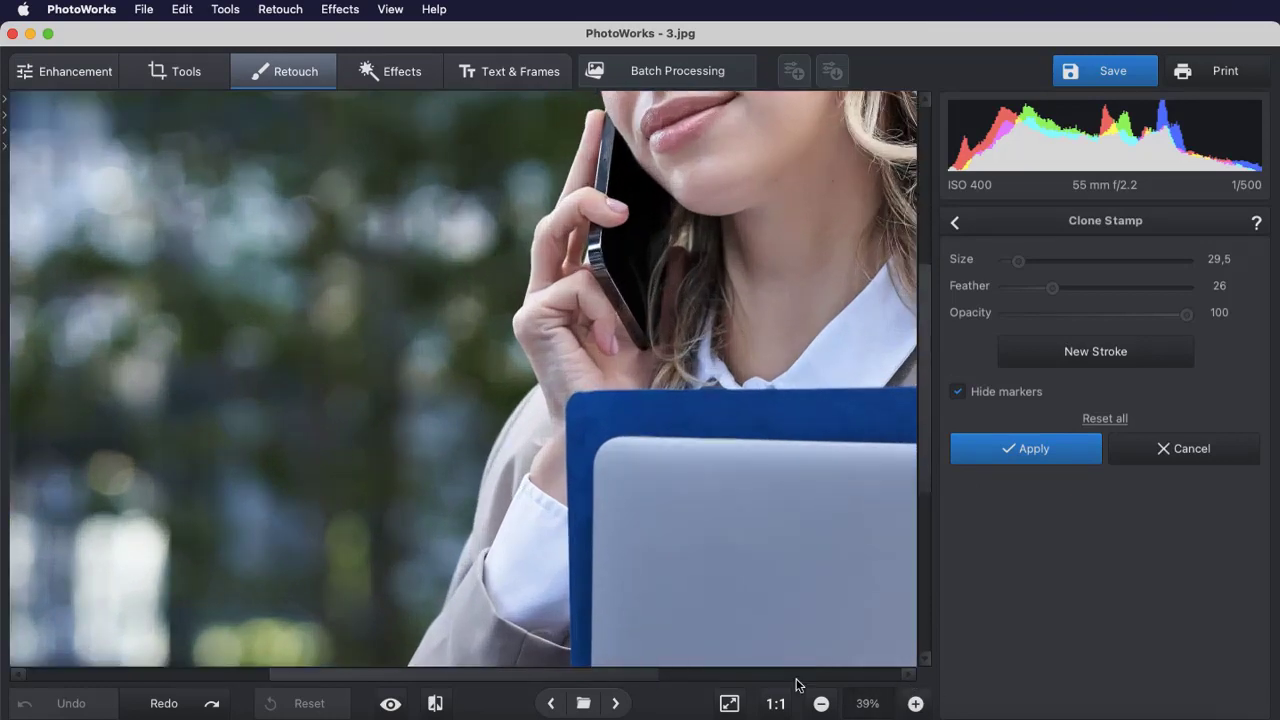
Step: With an 88,3 clone brush, paint out the red sign lettering and apply
{"action": "left_click_drag", "start_coordinate": [627, 678], "coordinate": [883, 680]}
{"action": "left_click_drag", "start_coordinate": [920, 458], "coordinate": [925, 307]}
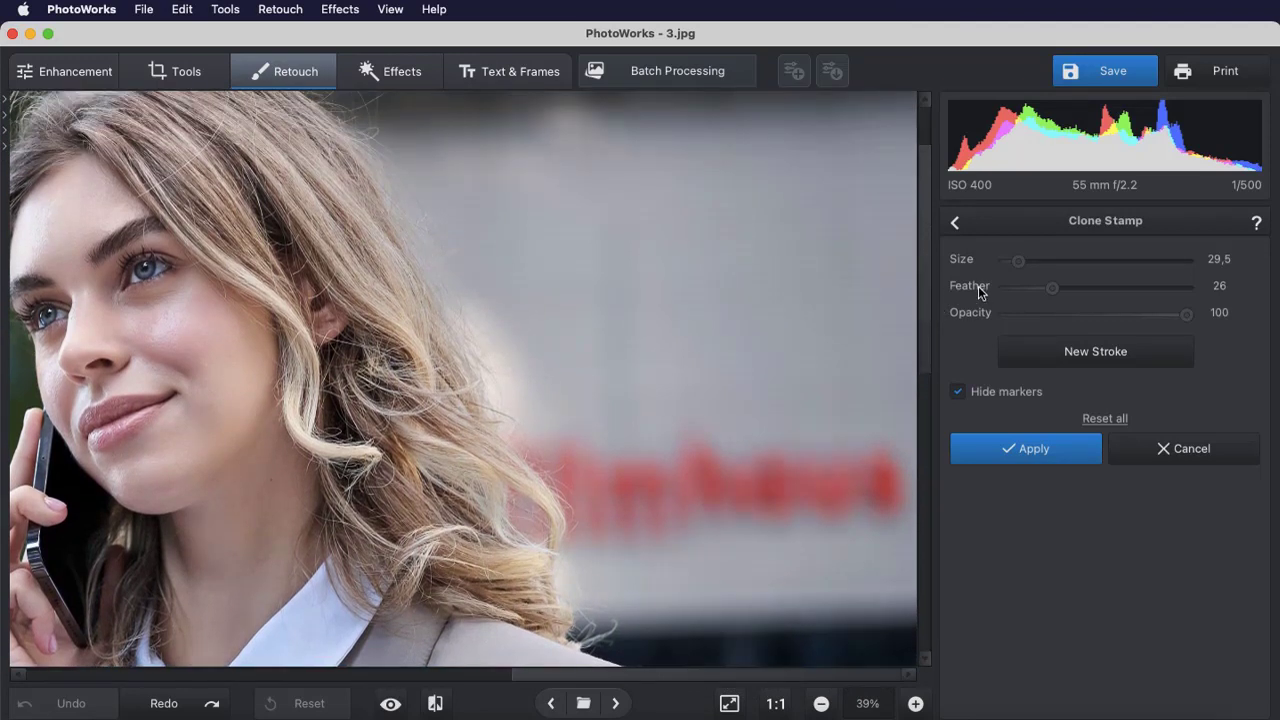
{"action": "left_click_drag", "start_coordinate": [1018, 260], "coordinate": [1045, 262]}
{"action": "mouse_move", "coordinate": [851, 434]}
{"action": "left_mouse_down"}
{"action": "mouse_move", "coordinate": [756, 477]}
{"action": "mouse_move", "coordinate": [801, 453]}
{"action": "mouse_move", "coordinate": [748, 509]}
{"action": "mouse_move", "coordinate": [892, 498]}
{"action": "mouse_move", "coordinate": [856, 448]}
{"action": "mouse_move", "coordinate": [753, 450]}
{"action": "mouse_move", "coordinate": [780, 348]}
{"action": "left_mouse_up"}
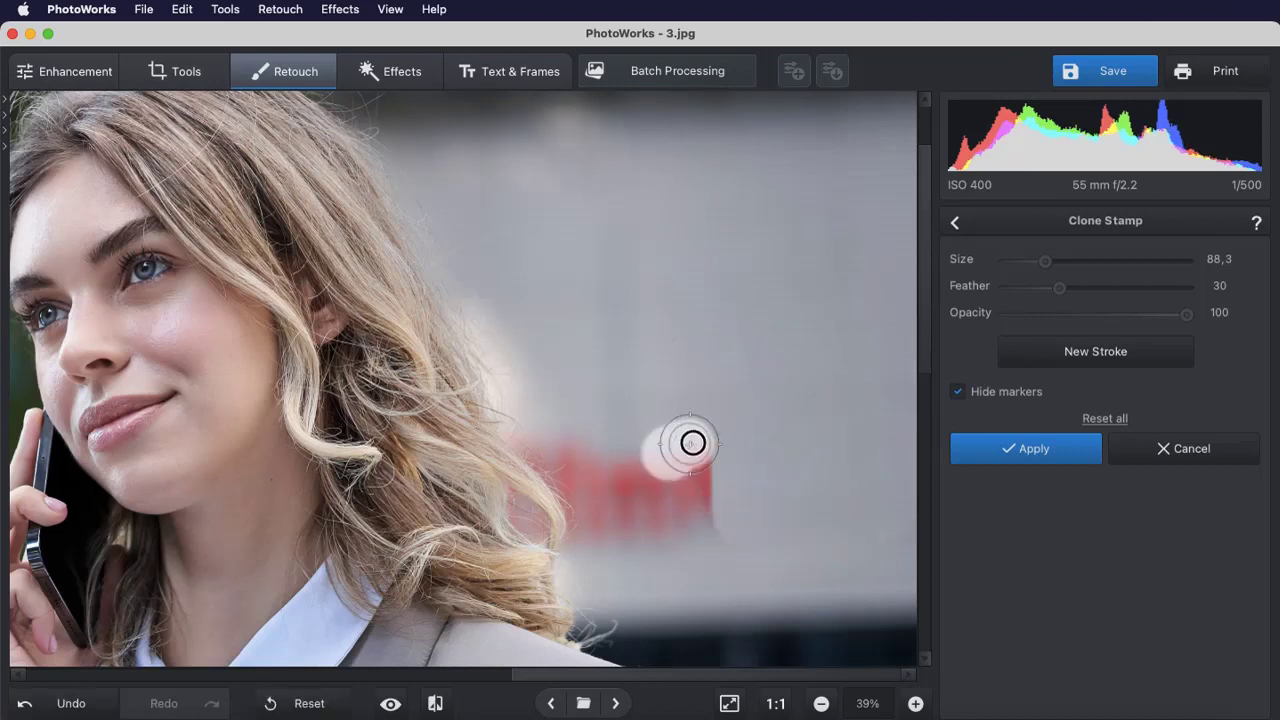
{"action": "mouse_move", "coordinate": [692, 442]}
{"action": "left_mouse_down"}
{"action": "mouse_move", "coordinate": [708, 497]}
{"action": "mouse_move", "coordinate": [686, 366]}
{"action": "mouse_move", "coordinate": [723, 526]}
{"action": "mouse_move", "coordinate": [660, 457]}
{"action": "mouse_move", "coordinate": [652, 373]}
{"action": "left_mouse_up"}
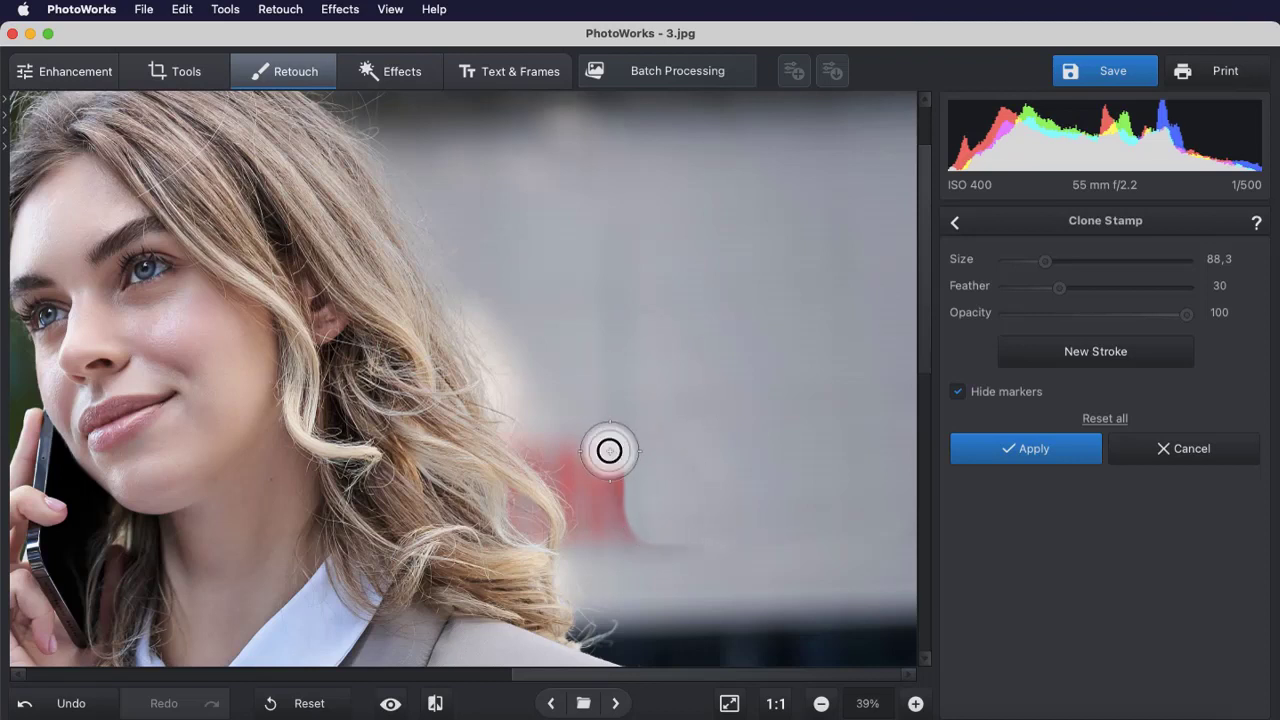
{"action": "mouse_move", "coordinate": [609, 451]}
{"action": "left_mouse_down"}
{"action": "mouse_move", "coordinate": [613, 518]}
{"action": "mouse_move", "coordinate": [635, 446]}
{"action": "mouse_move", "coordinate": [628, 519]}
{"action": "mouse_move", "coordinate": [655, 474]}
{"action": "mouse_move", "coordinate": [615, 515]}
{"action": "mouse_move", "coordinate": [611, 439]}
{"action": "mouse_move", "coordinate": [660, 530]}
{"action": "left_mouse_up"}
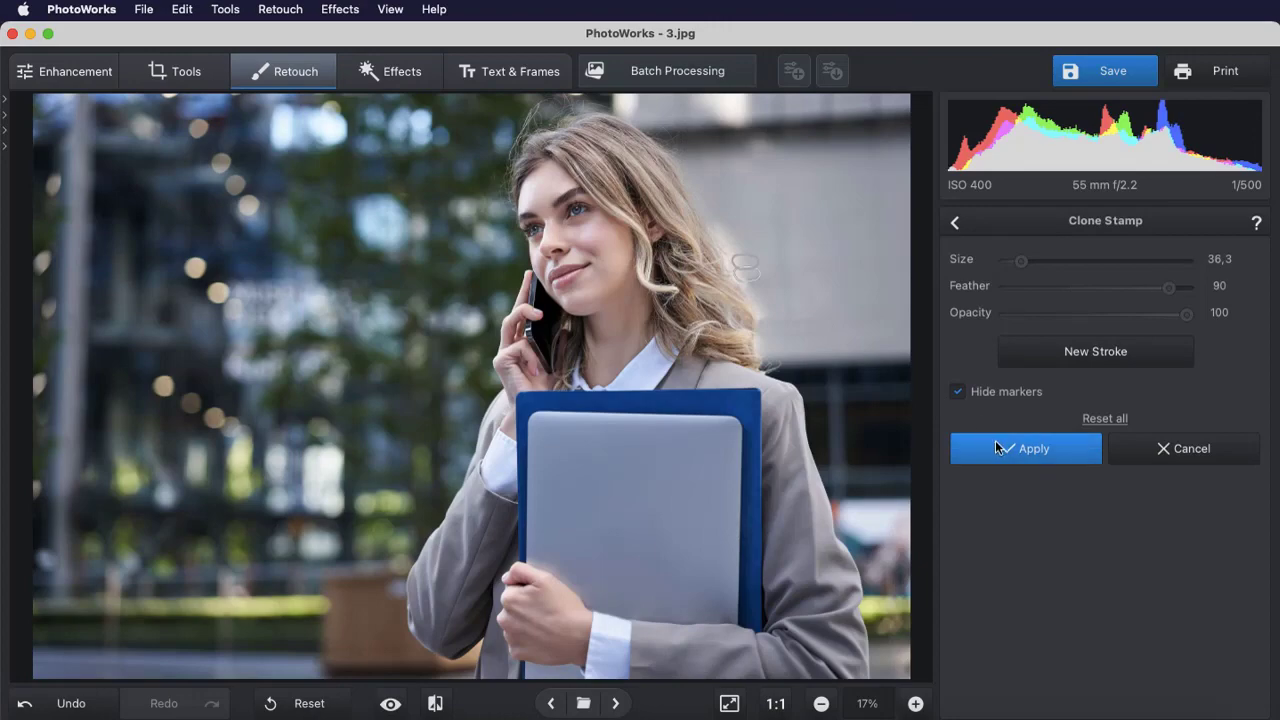
{"action": "left_click", "coordinate": [997, 447]}
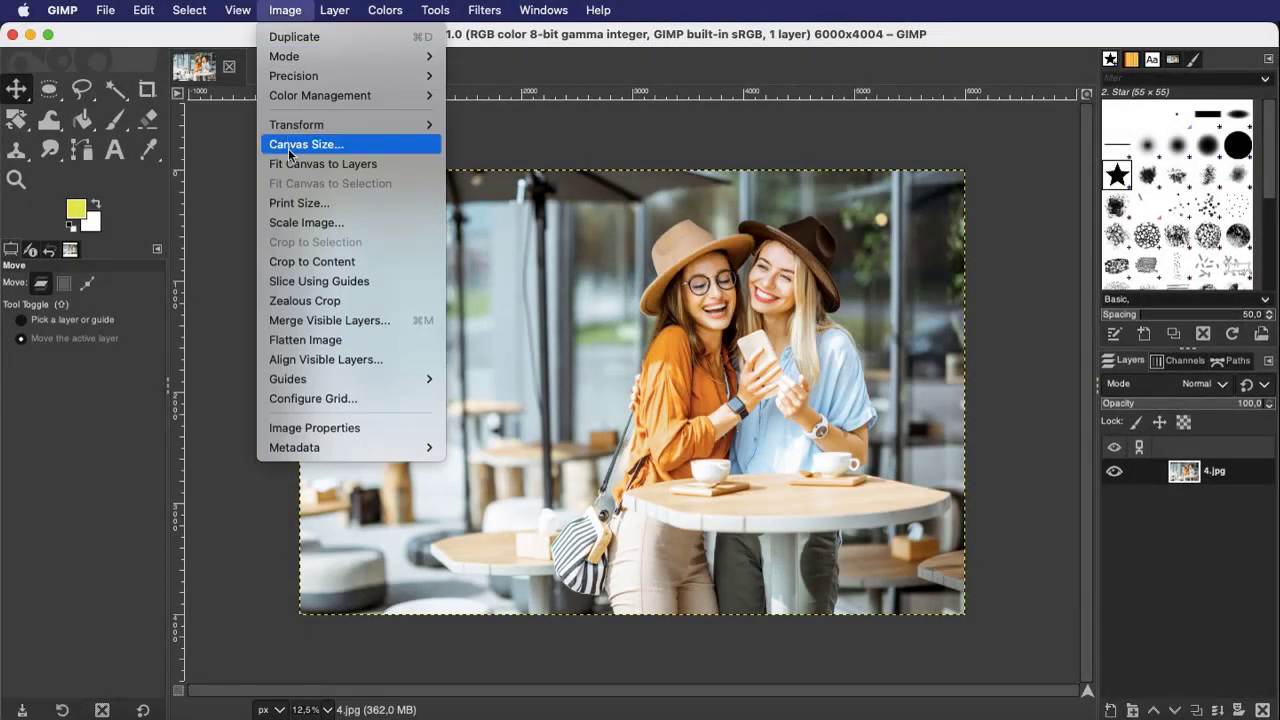
Step: Scale the café photo up to 7000×4671 pixels
{"action": "left_click", "coordinate": [289, 223]}
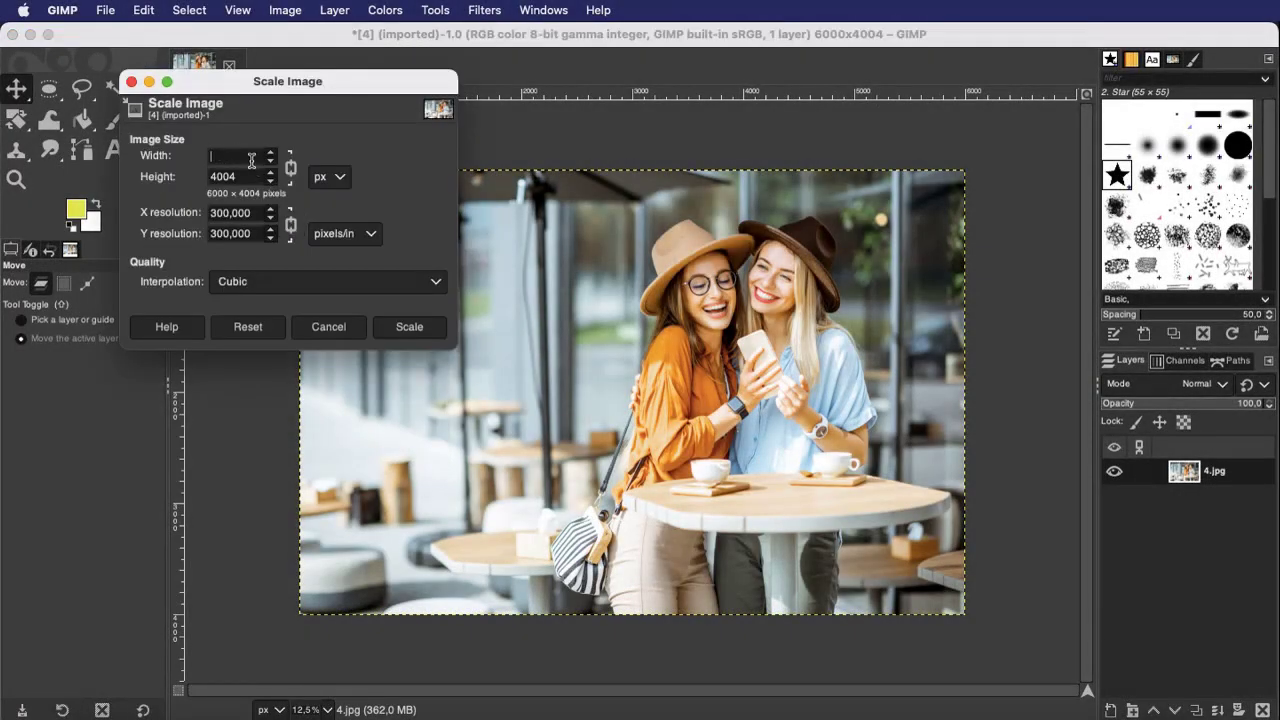
{"action": "left_click", "coordinate": [413, 327]}
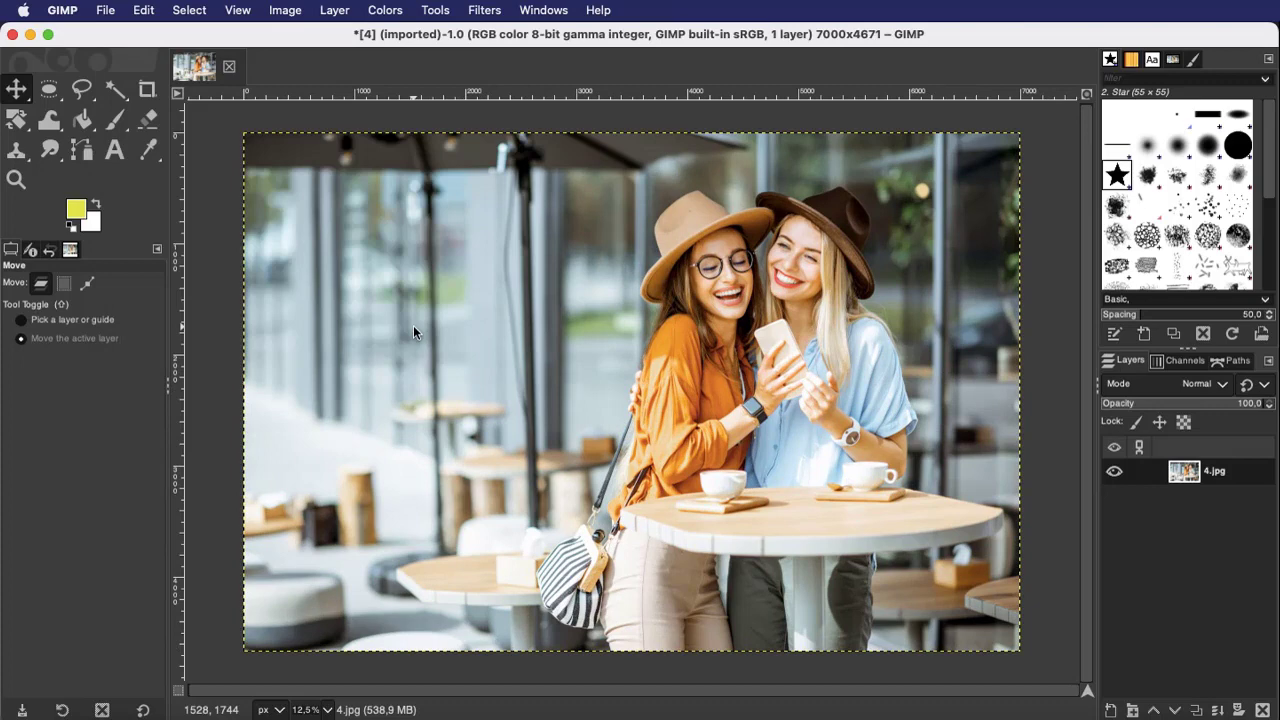
{"action": "mouse_move", "coordinate": [1270, 190]}
{"action": "left_mouse_down"}
{"action": "mouse_move", "coordinate": [1265, 230]}
{"action": "mouse_move", "coordinate": [1265, 189]}
{"action": "left_mouse_up"}
Step: Apply brightness 9 and contrast 19, then mark a 6128×4368 crop area with the Crop tool
{"action": "left_click", "coordinate": [486, 10]}
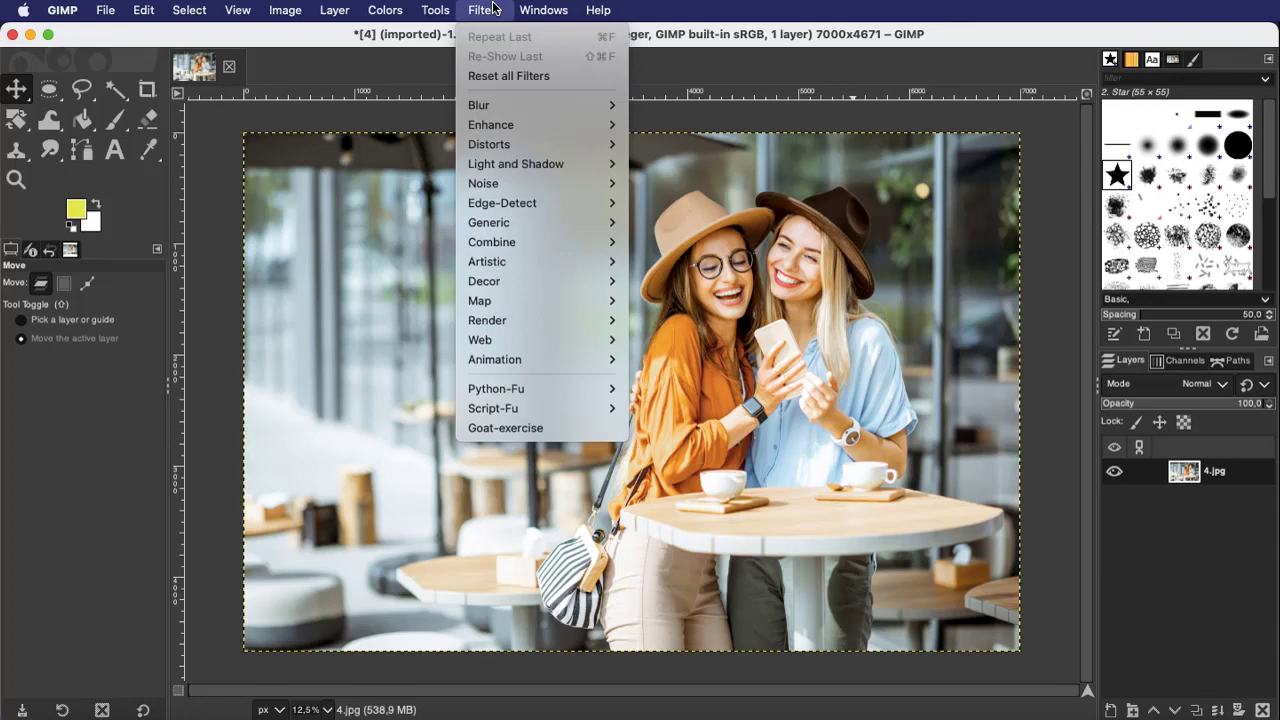
{"action": "left_click", "coordinate": [493, 8]}
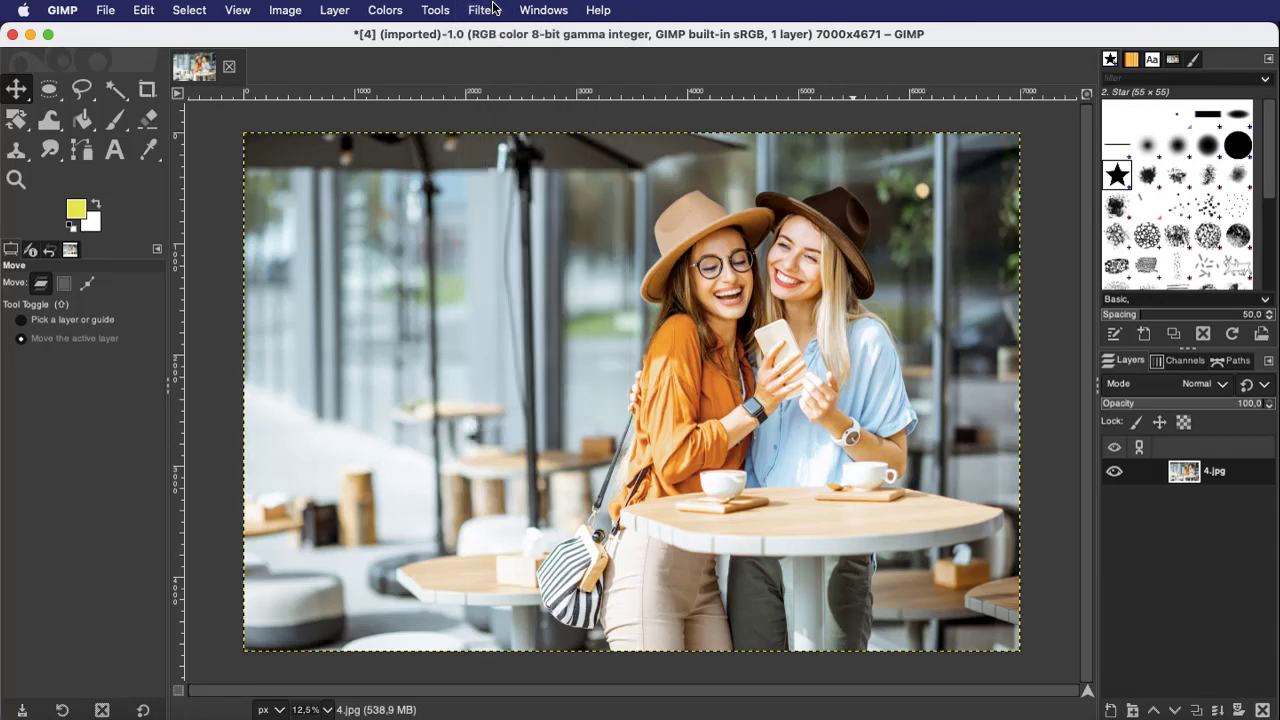
{"action": "left_click", "coordinate": [401, 13]}
{"action": "left_click", "coordinate": [400, 168]}
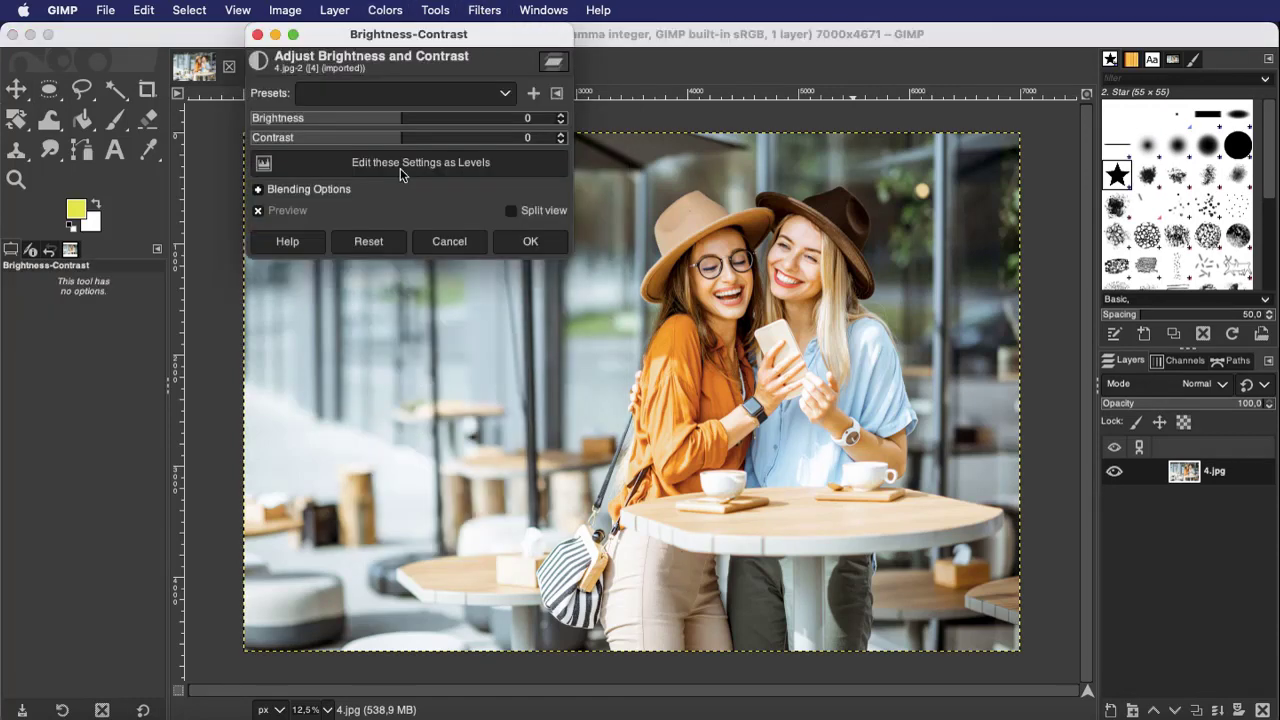
{"action": "left_click", "coordinate": [408, 120]}
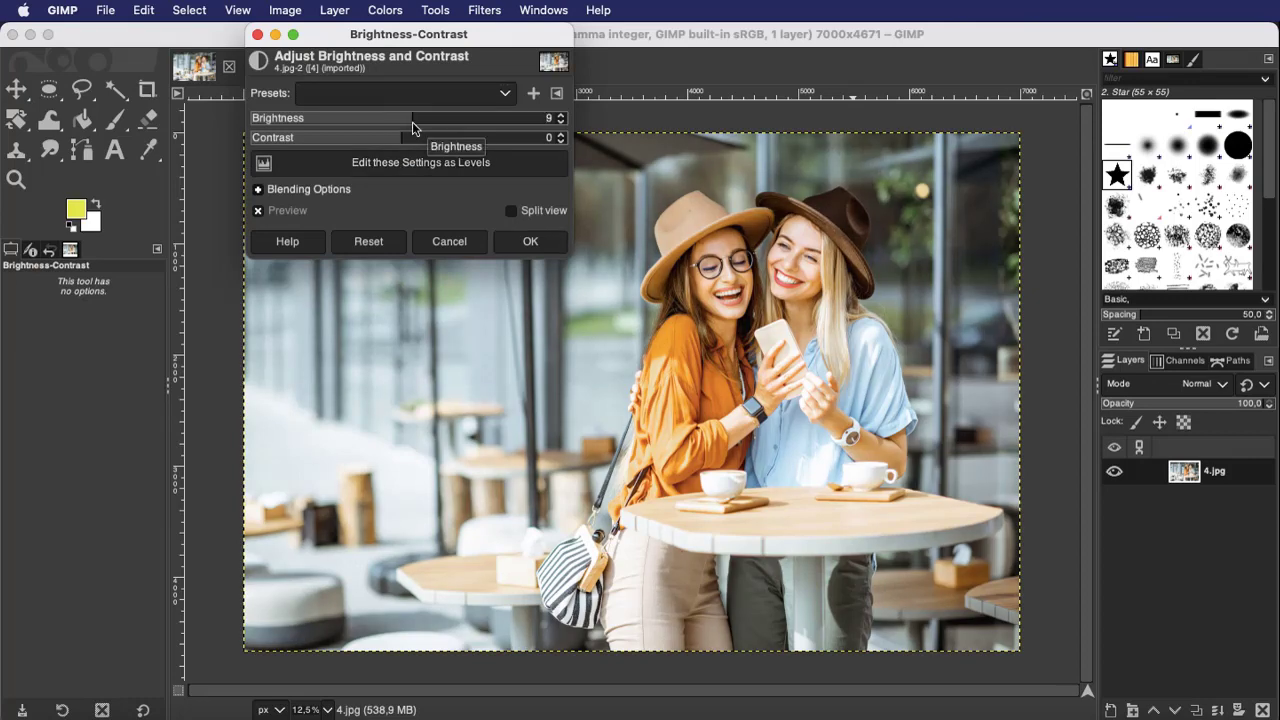
{"action": "left_click", "coordinate": [408, 137]}
{"action": "left_click_drag", "start_coordinate": [408, 137], "coordinate": [425, 141]}
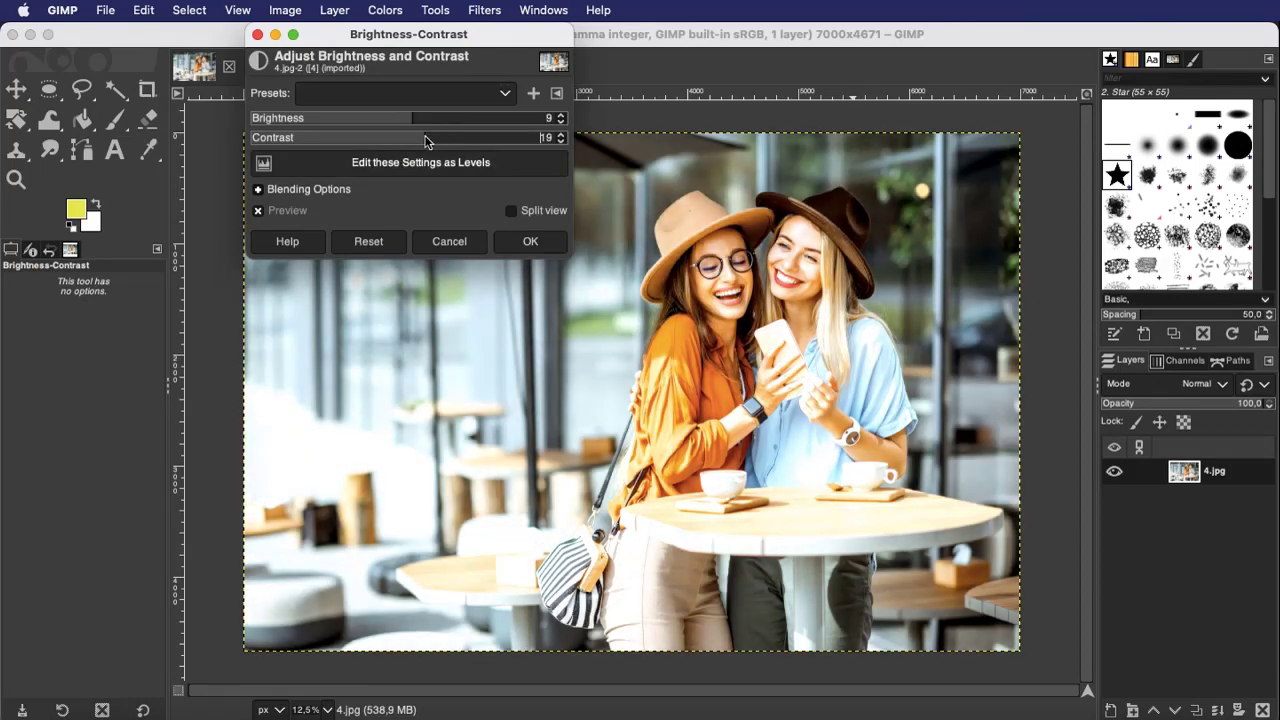
{"action": "left_click", "coordinate": [504, 242]}
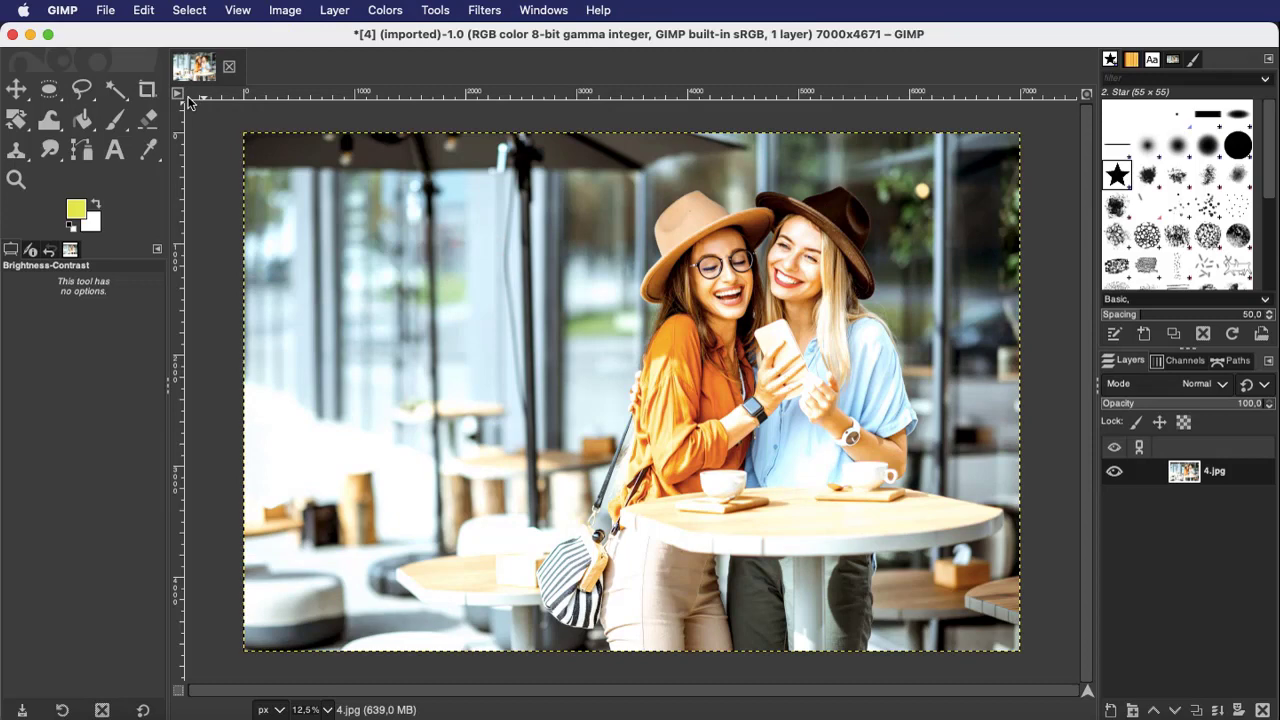
{"action": "left_click", "coordinate": [147, 89]}
{"action": "left_click_drag", "start_coordinate": [250, 140], "coordinate": [930, 624]}
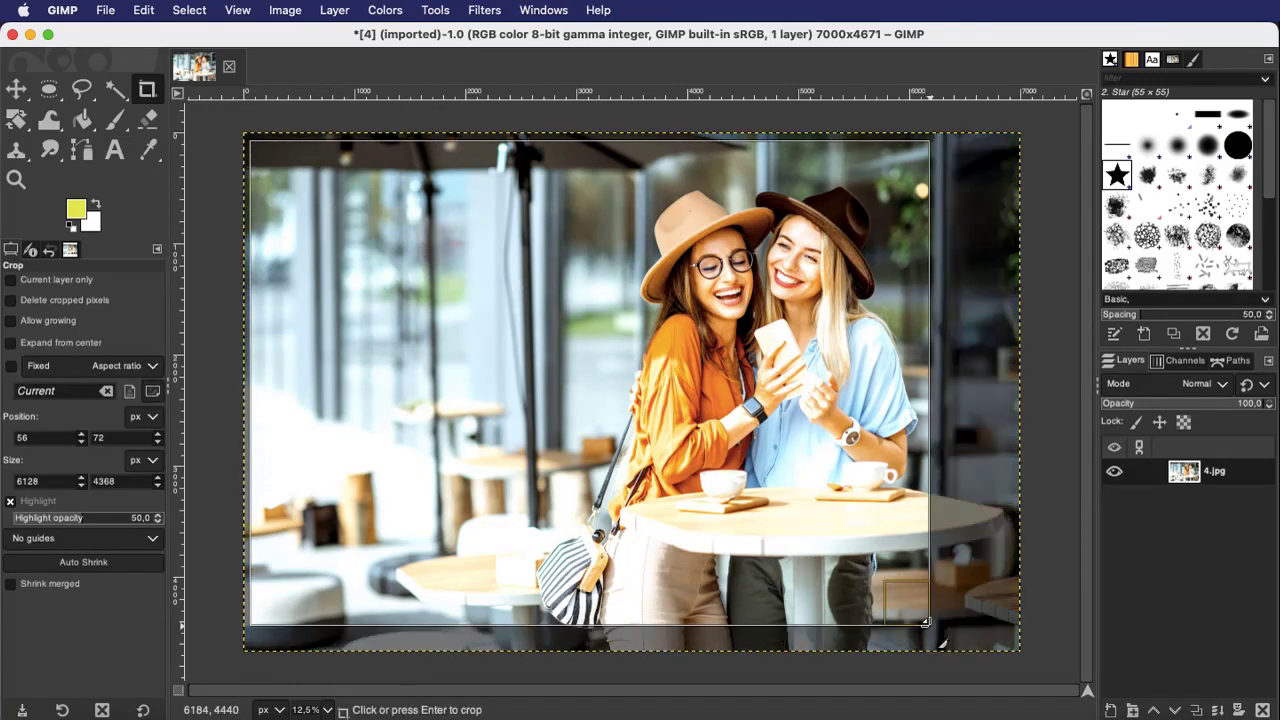
Step: Commit the 6128×4368 crop and rotate the photo slightly to straighten it
{"action": "key", "text": "Return"}
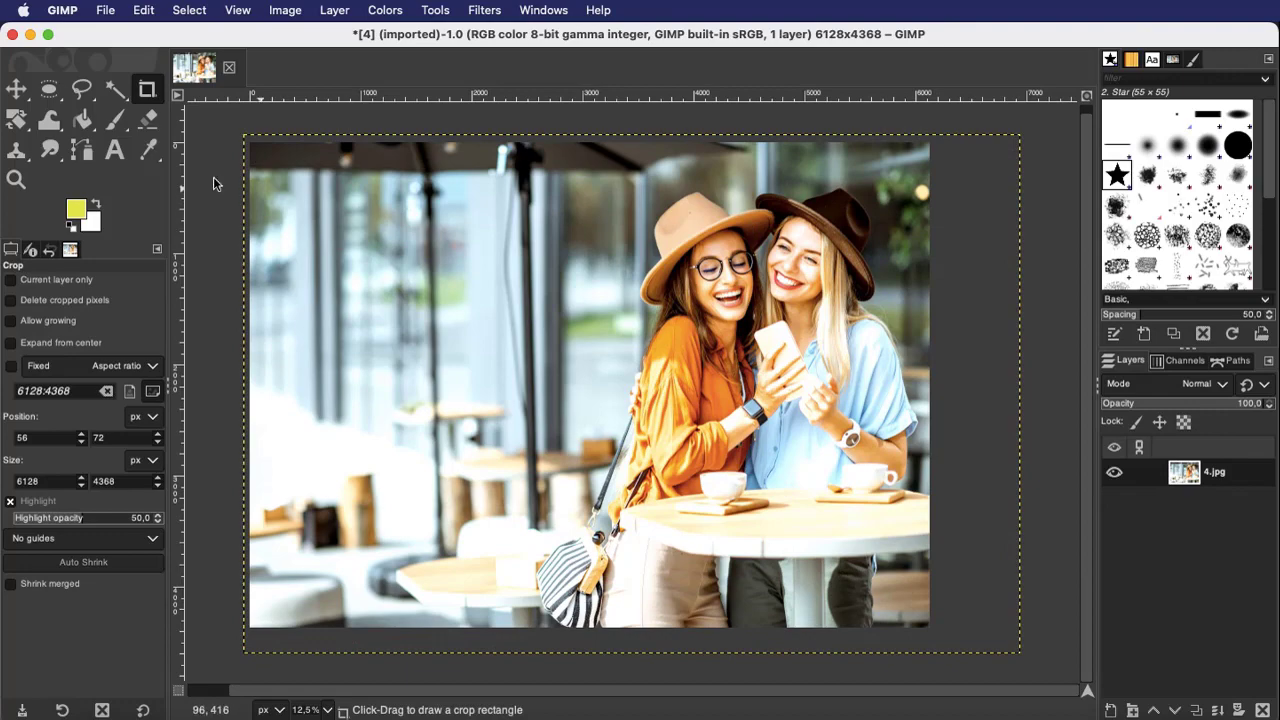
{"action": "left_click", "coordinate": [16, 119]}
{"action": "left_click", "coordinate": [80, 149]}
{"action": "left_click_drag", "start_coordinate": [236, 146], "coordinate": [239, 131]}
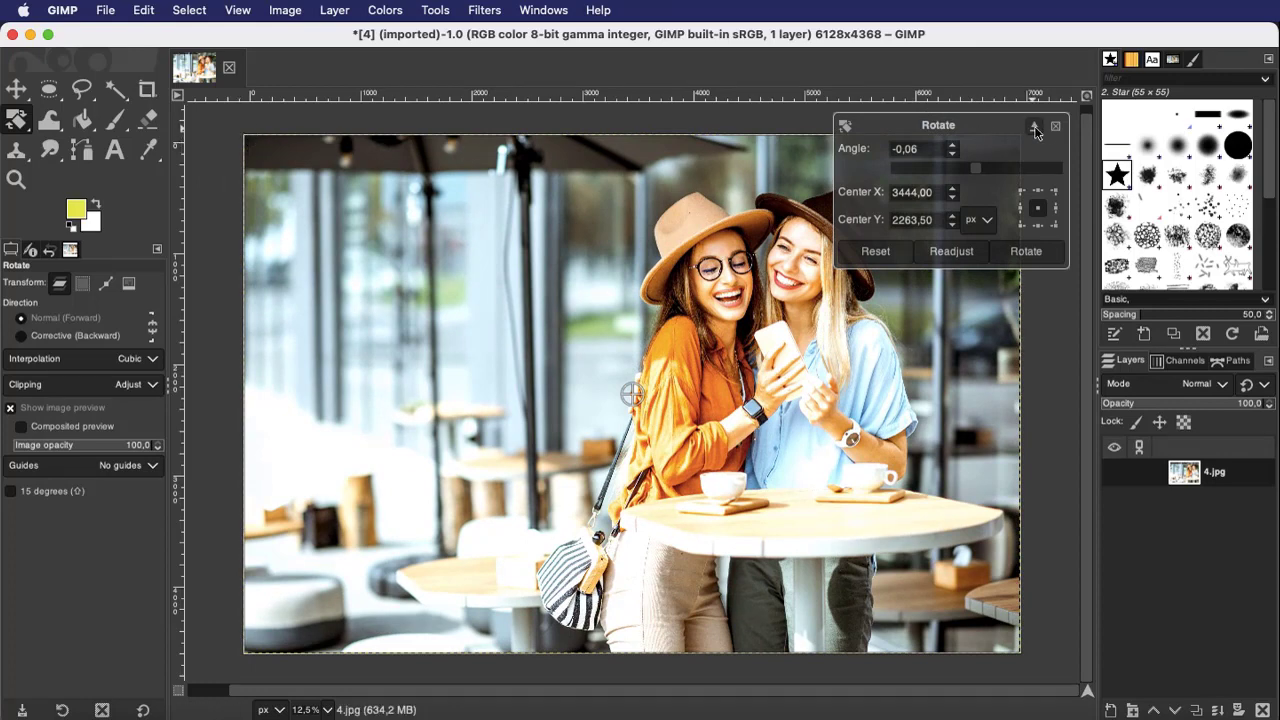
{"action": "key", "text": "m"}
Step: Apply a Curves adjustment with lowered highlights, shifted shadows and lifted midtones
{"action": "left_click", "coordinate": [394, 12]}
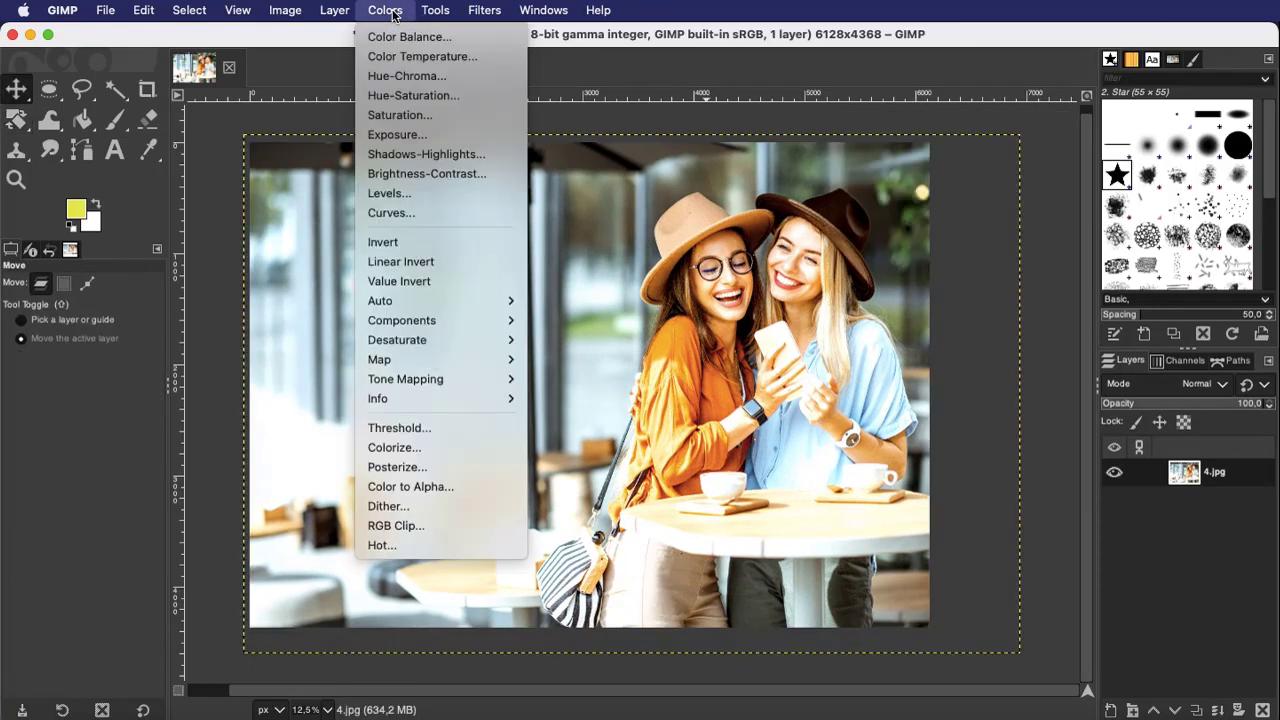
{"action": "left_click", "coordinate": [379, 210]}
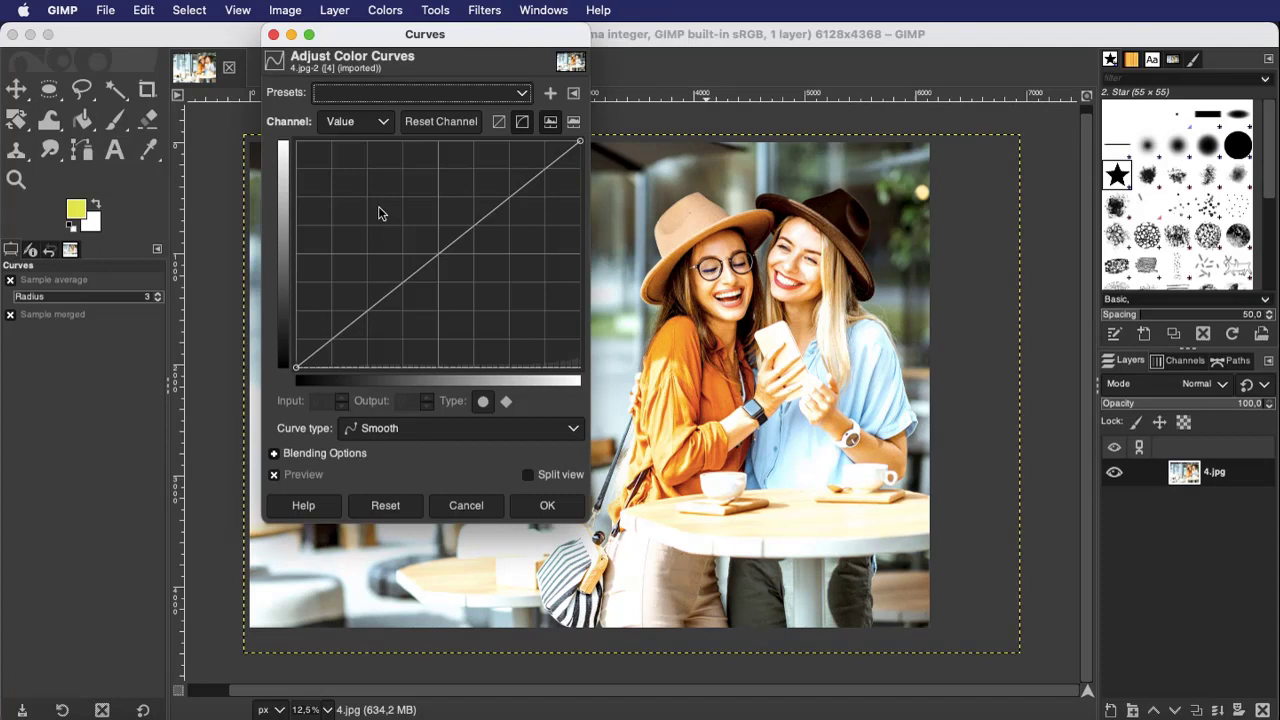
{"action": "left_click", "coordinate": [530, 181]}
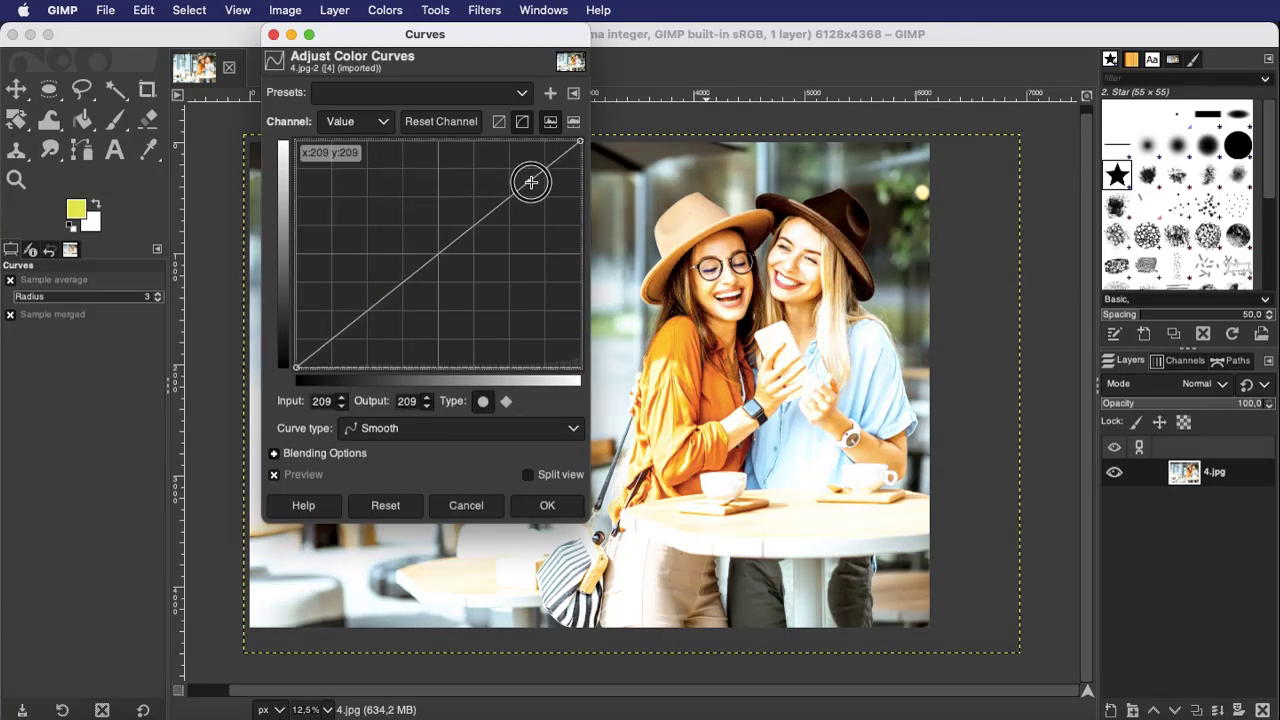
{"action": "left_click_drag", "start_coordinate": [530, 181], "coordinate": [537, 191]}
{"action": "mouse_move", "coordinate": [376, 302]}
{"action": "left_mouse_down"}
{"action": "mouse_move", "coordinate": [357, 294]}
{"action": "mouse_move", "coordinate": [373, 319]}
{"action": "left_mouse_up"}
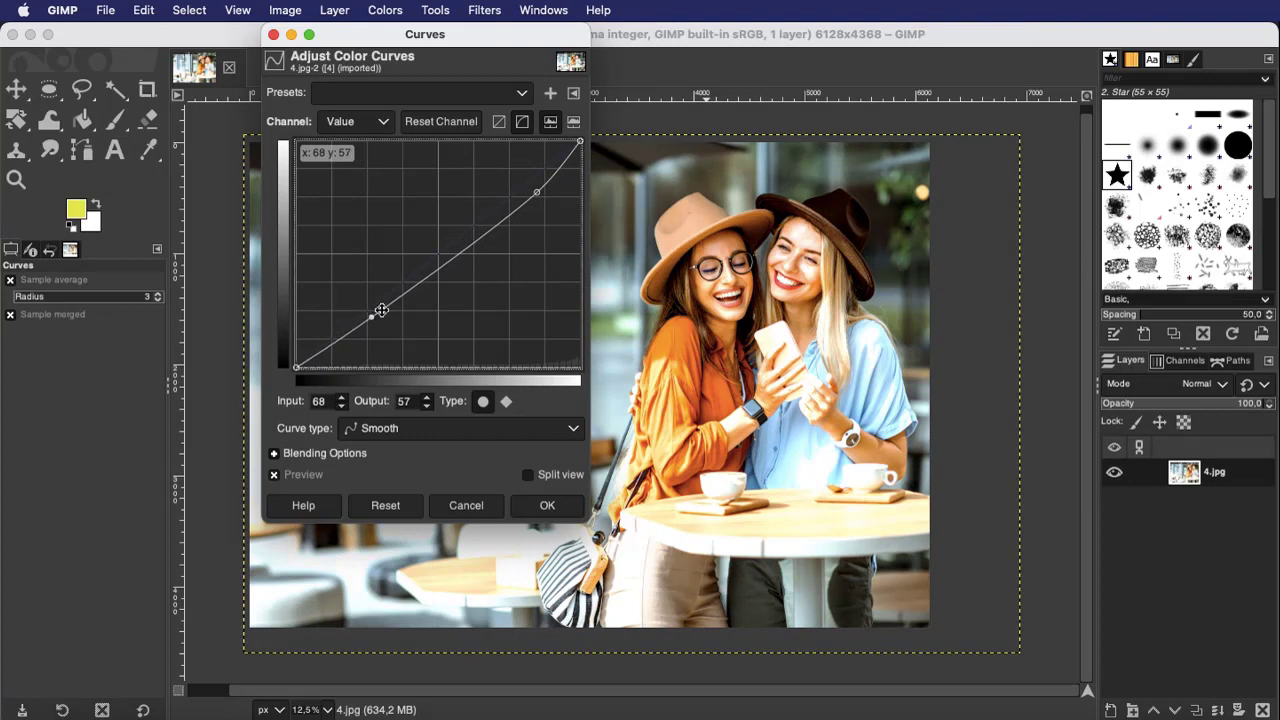
{"action": "mouse_move", "coordinate": [433, 272]}
{"action": "left_mouse_down"}
{"action": "mouse_move", "coordinate": [431, 256]}
{"action": "mouse_move", "coordinate": [443, 270]}
{"action": "left_mouse_up"}
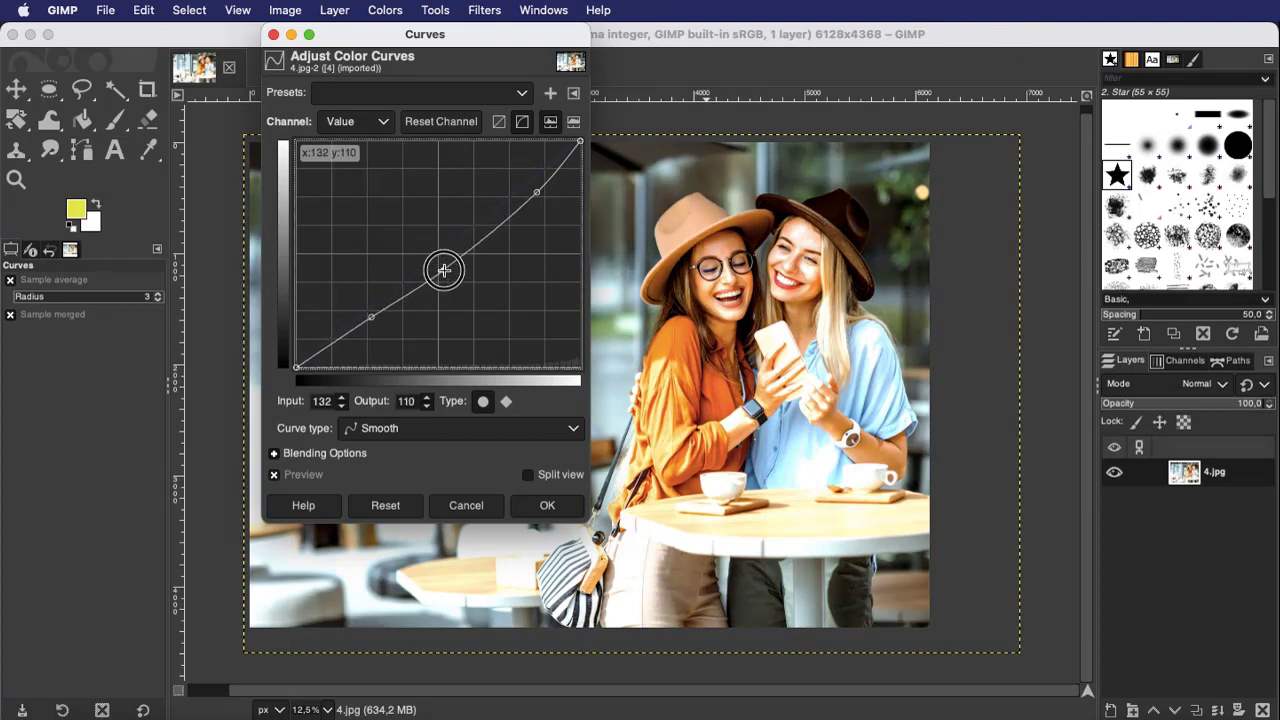
{"action": "left_click", "coordinate": [530, 513]}
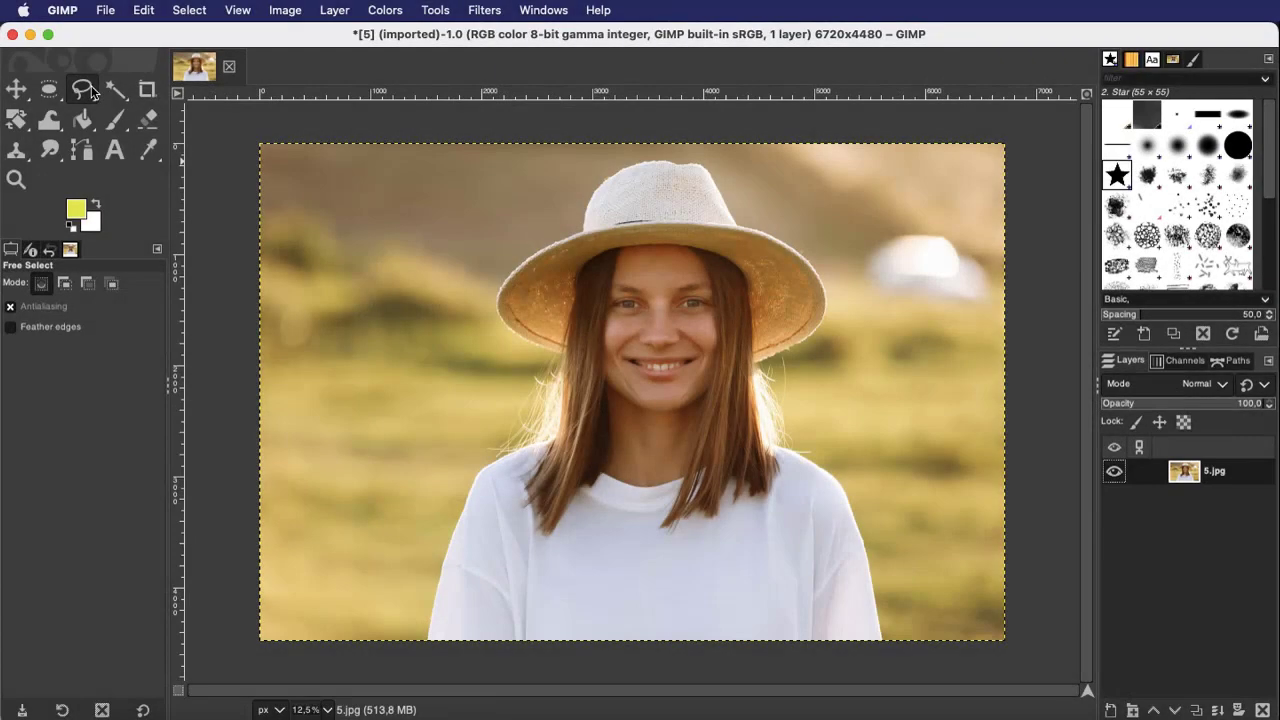
Step: Trace a freehand selection around the woman's shoulder, hair, hat and shirt
{"action": "left_click", "coordinate": [89, 90]}
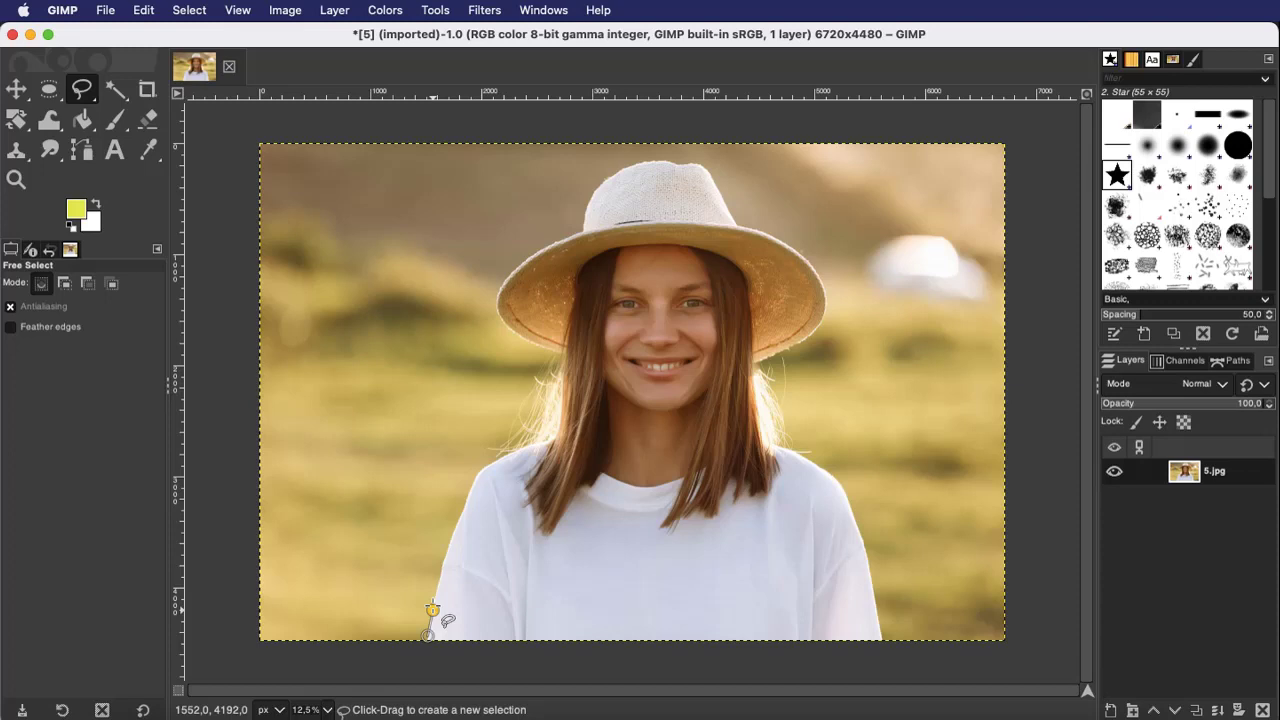
{"action": "left_click_drag", "start_coordinate": [430, 630], "coordinate": [473, 487]}
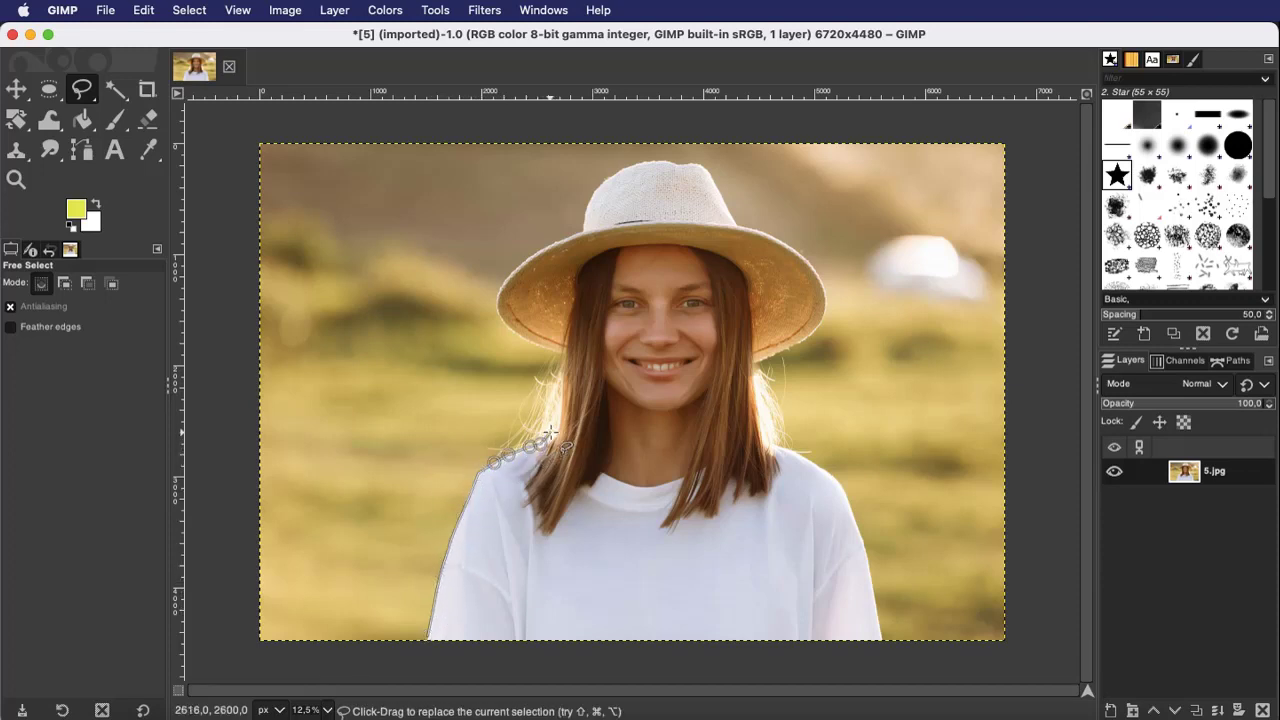
{"action": "left_click_drag", "start_coordinate": [550, 432], "coordinate": [562, 361]}
{"action": "mouse_move", "coordinate": [505, 324]}
{"action": "left_mouse_down"}
{"action": "mouse_move", "coordinate": [525, 261]}
{"action": "mouse_move", "coordinate": [578, 234]}
{"action": "mouse_move", "coordinate": [619, 172]}
{"action": "mouse_move", "coordinate": [701, 164]}
{"action": "mouse_move", "coordinate": [727, 205]}
{"action": "left_mouse_up"}
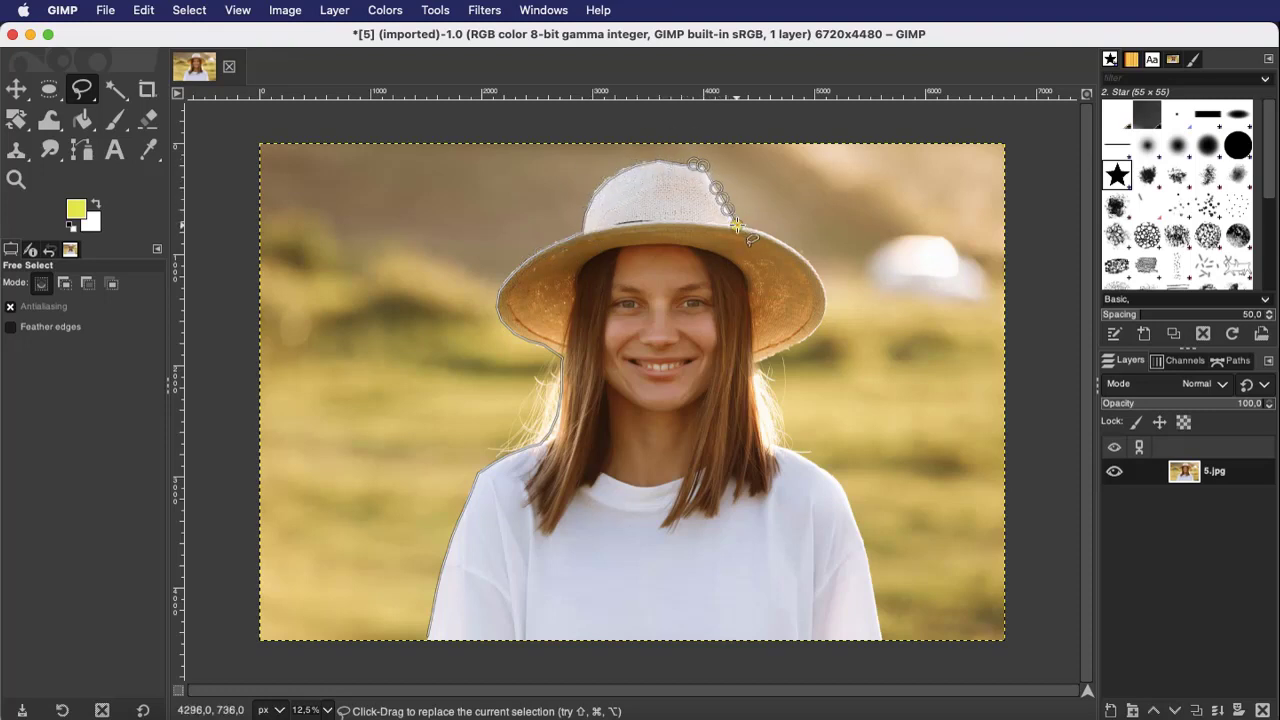
{"action": "mouse_move", "coordinate": [787, 250]}
{"action": "left_mouse_down"}
{"action": "mouse_move", "coordinate": [824, 278]}
{"action": "mouse_move", "coordinate": [826, 318]}
{"action": "mouse_move", "coordinate": [751, 370]}
{"action": "left_mouse_up"}
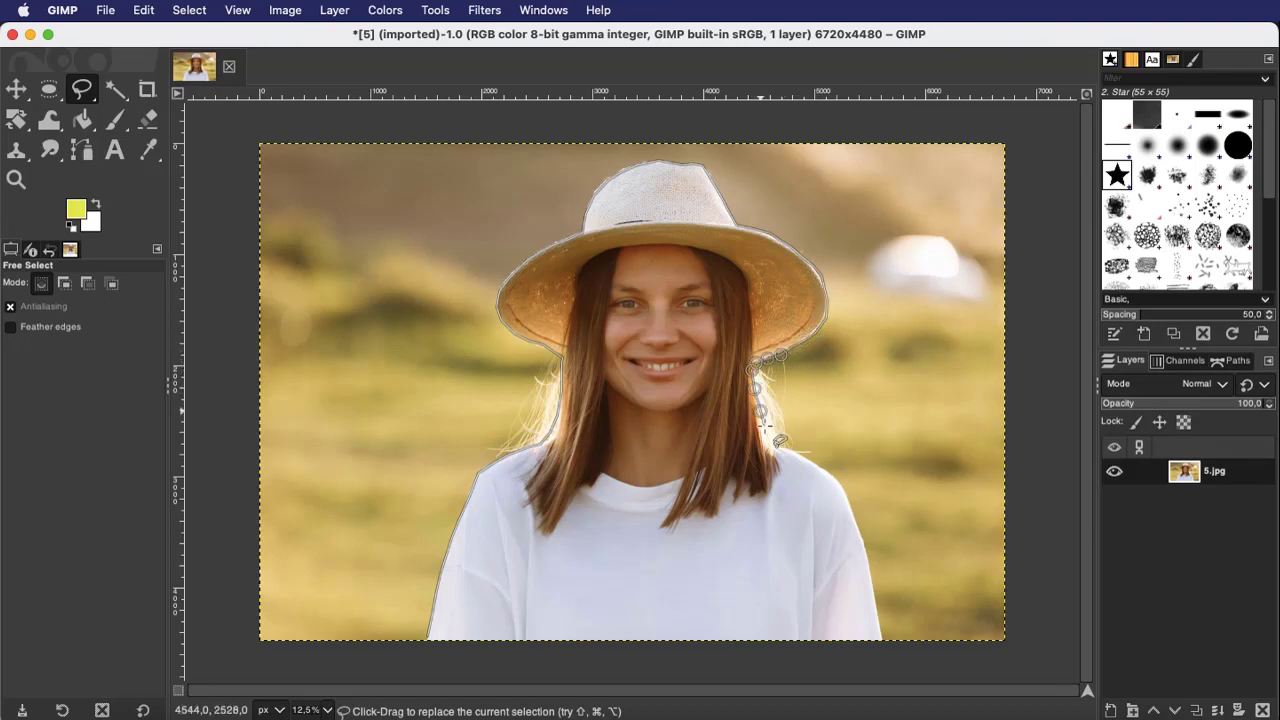
{"action": "mouse_move", "coordinate": [846, 494]}
{"action": "left_mouse_down"}
{"action": "mouse_move", "coordinate": [876, 612]}
{"action": "mouse_move", "coordinate": [815, 637]}
{"action": "mouse_move", "coordinate": [428, 636]}
{"action": "left_mouse_up"}
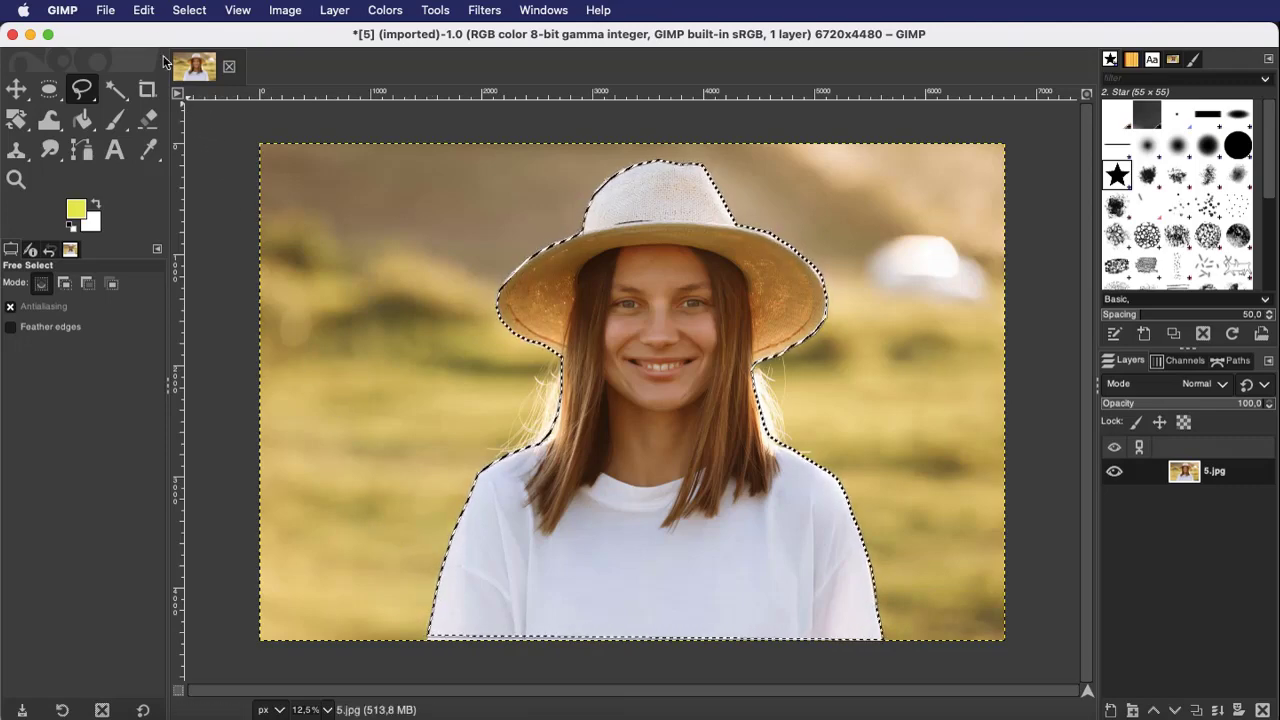
Step: Copy the selected woman and paste her back as a floating selection
{"action": "left_click", "coordinate": [144, 11]}
{"action": "left_click", "coordinate": [147, 115]}
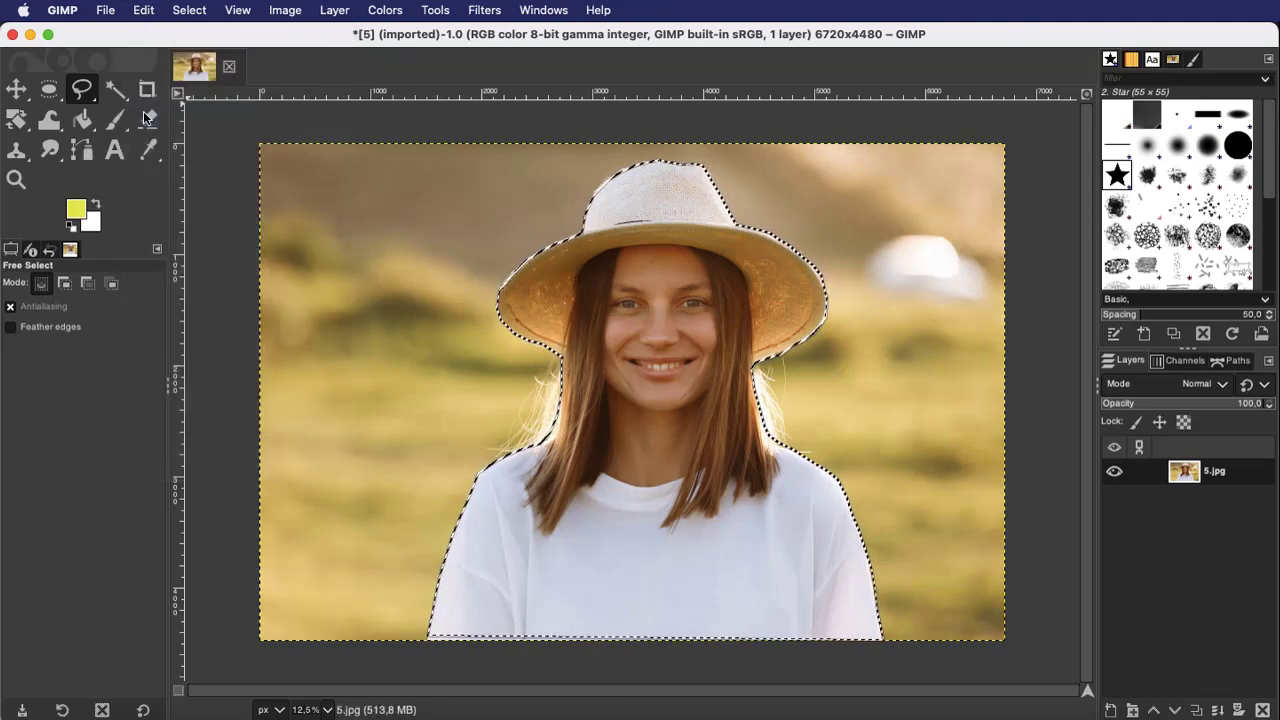
{"action": "left_click", "coordinate": [153, 14]}
{"action": "left_click", "coordinate": [150, 154]}
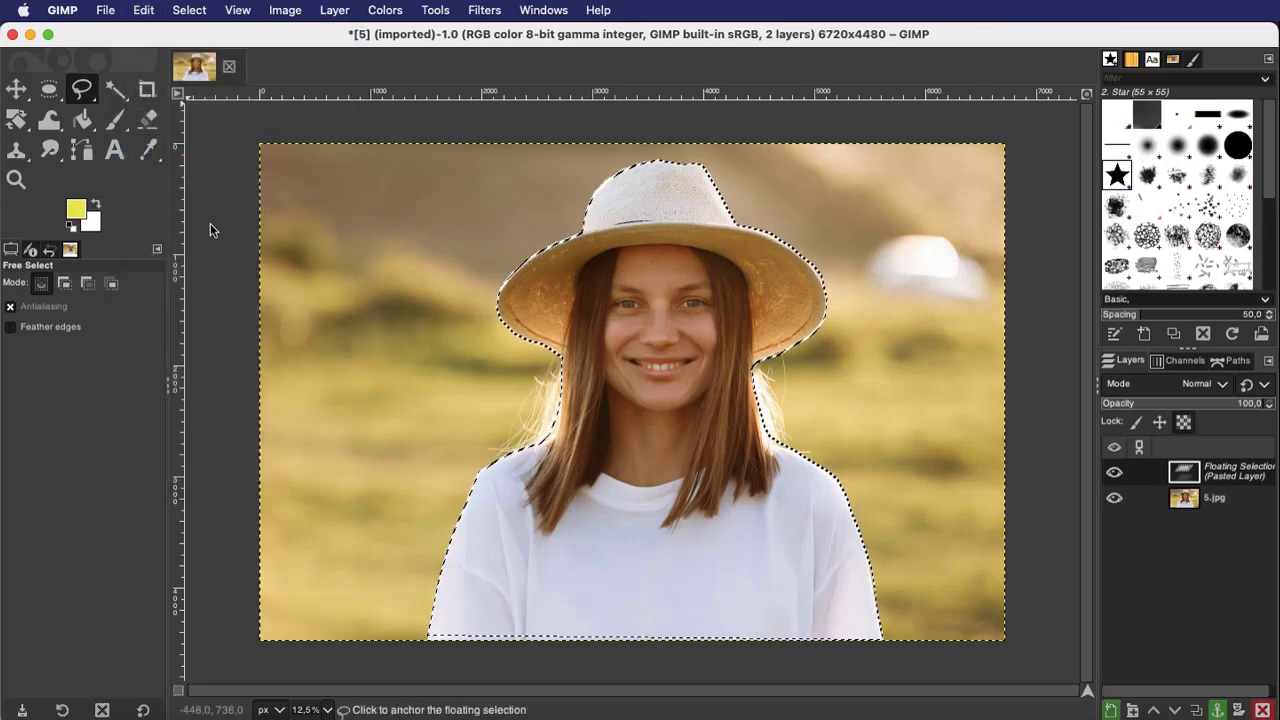
Step: Make the floating selection a new layer and apply Bloom with threshold lowered to 17,84
{"action": "right_click", "coordinate": [1181, 477]}
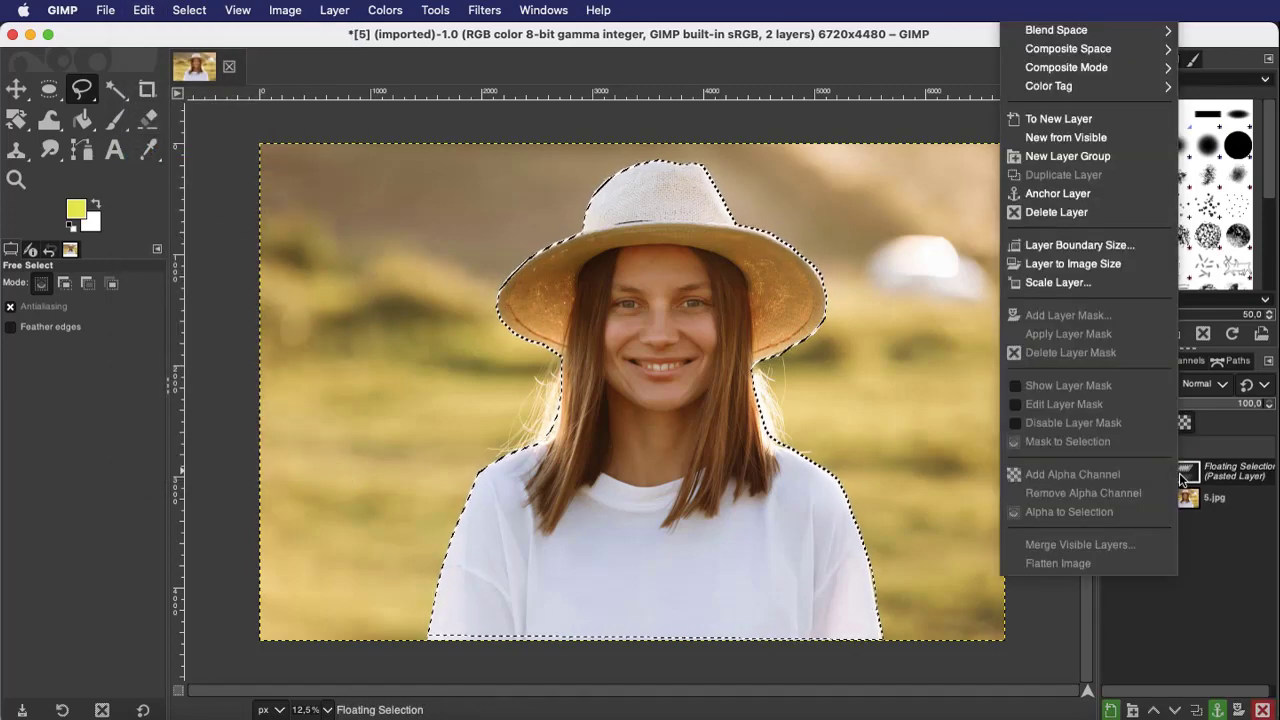
{"action": "left_click", "coordinate": [1093, 120]}
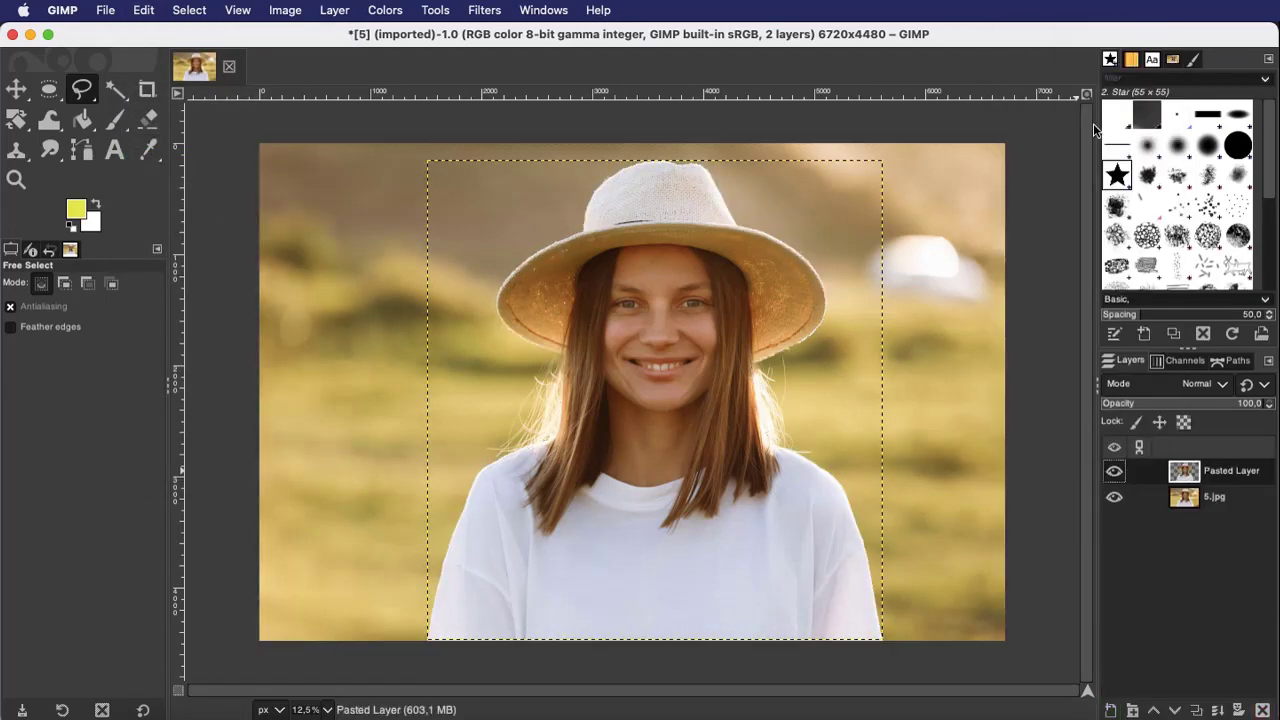
{"action": "left_click", "coordinate": [486, 11]}
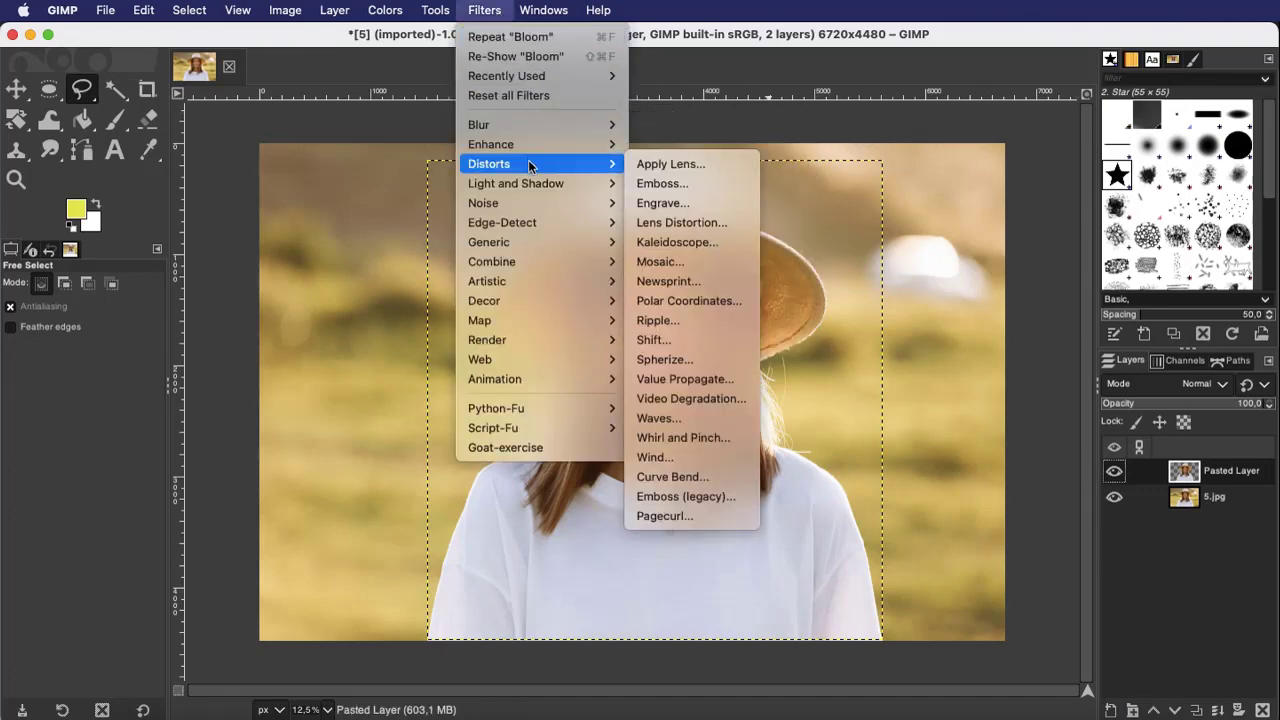
{"action": "mouse_move", "coordinate": [606, 183]}
{"action": "left_click", "coordinate": [645, 182]}
{"action": "left_click_drag", "start_coordinate": [229, 126], "coordinate": [165, 172]}
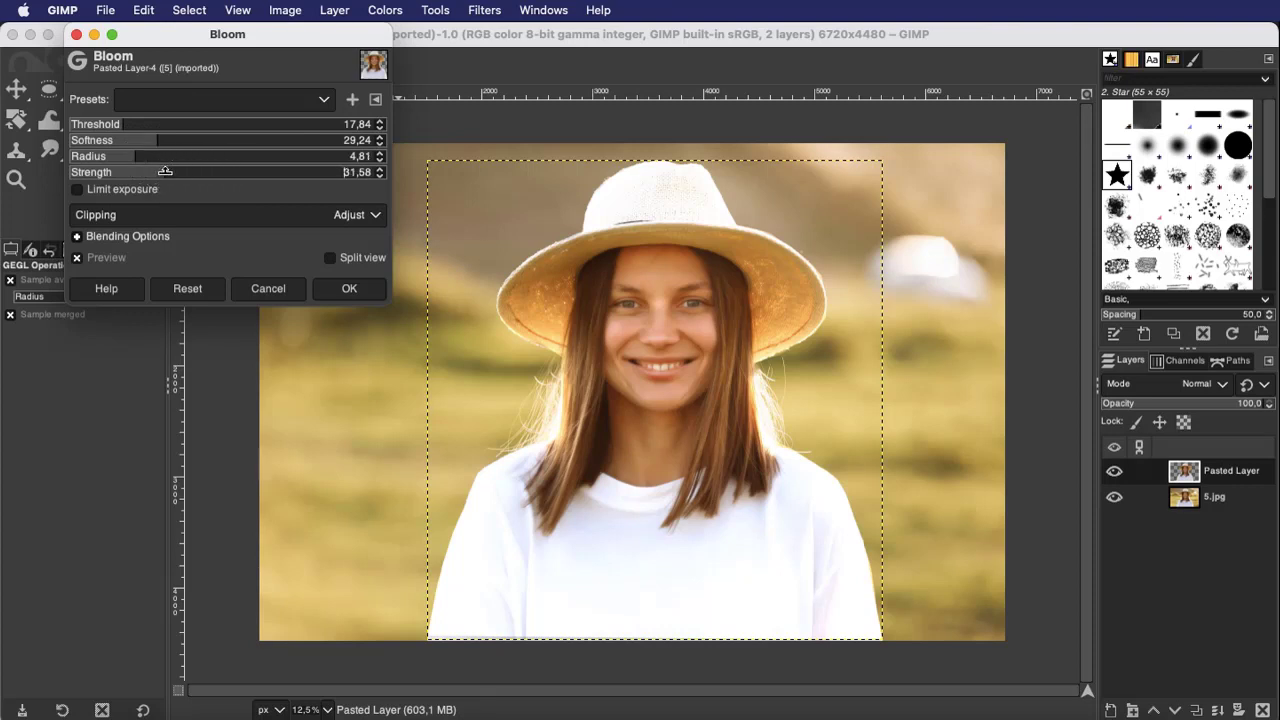
{"action": "left_click", "coordinate": [316, 287]}
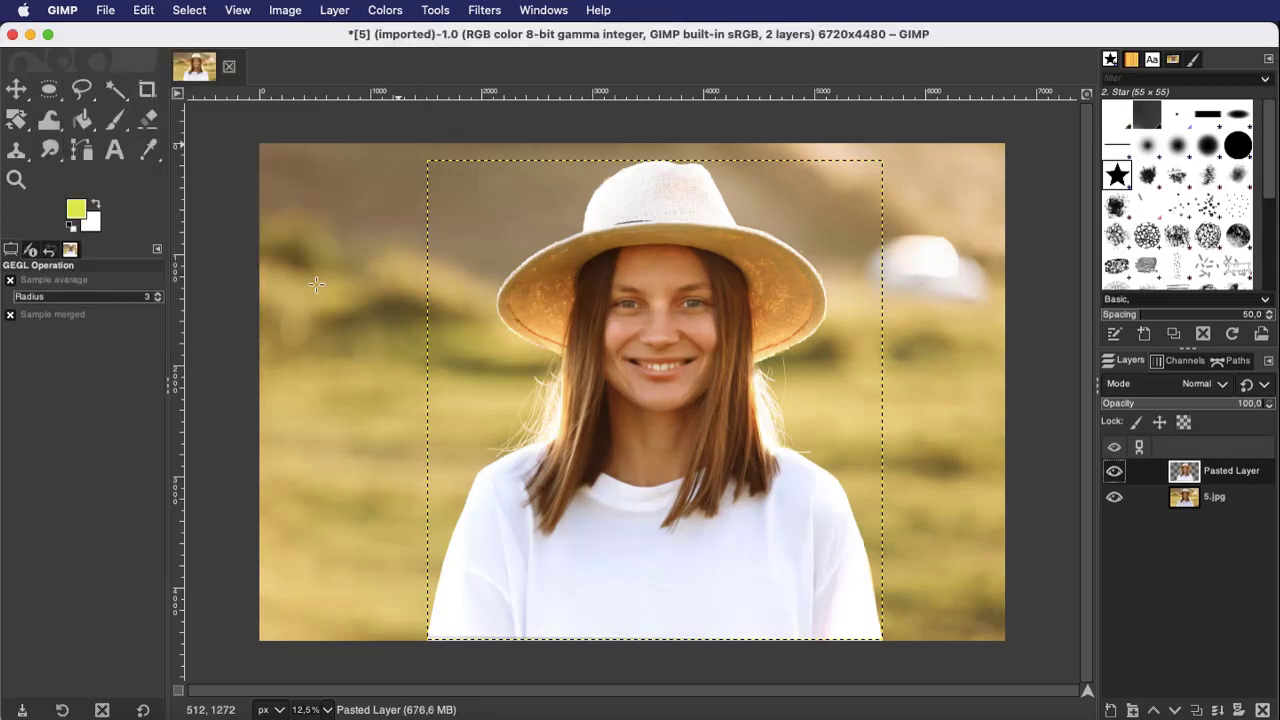